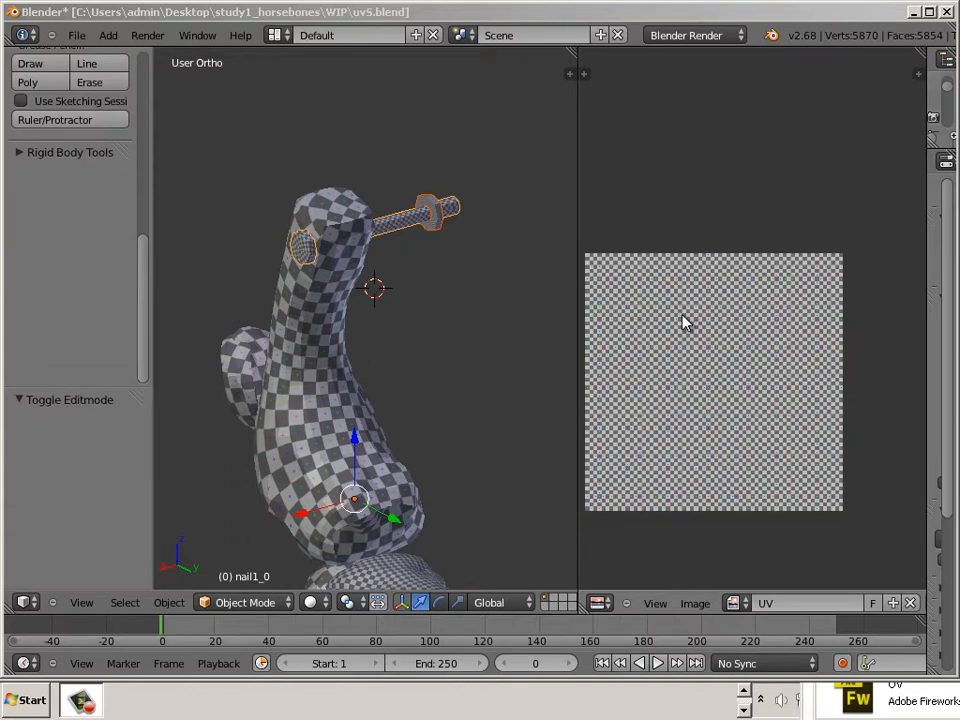
- Inspect the UV layouts of the large upper bone and the small bone beside it
click(352, 437)
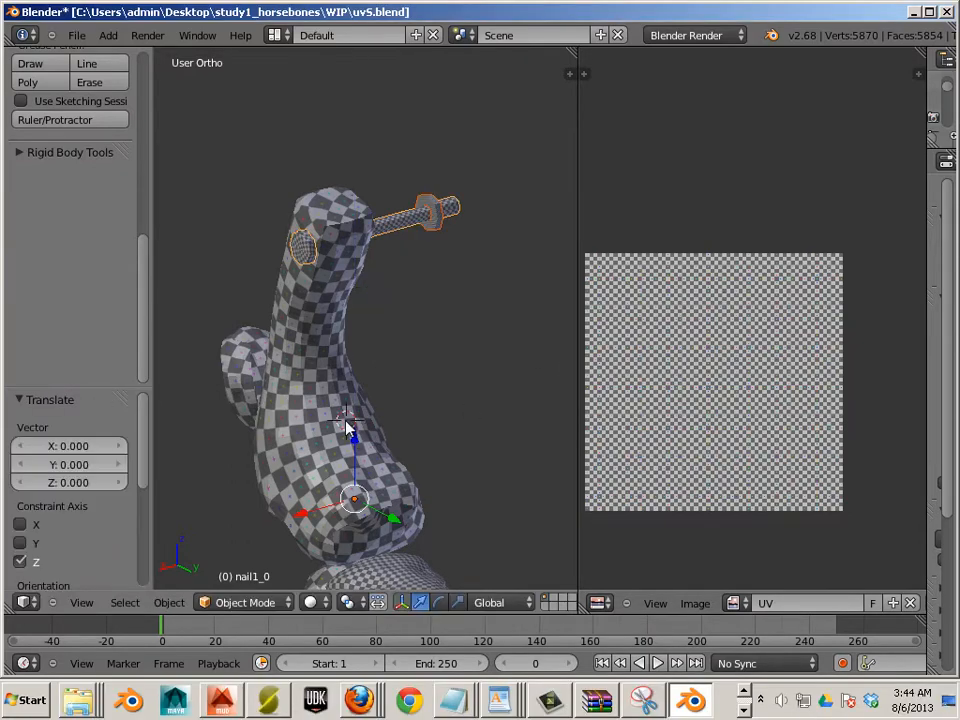
right_click(347, 426)
key(Tab)
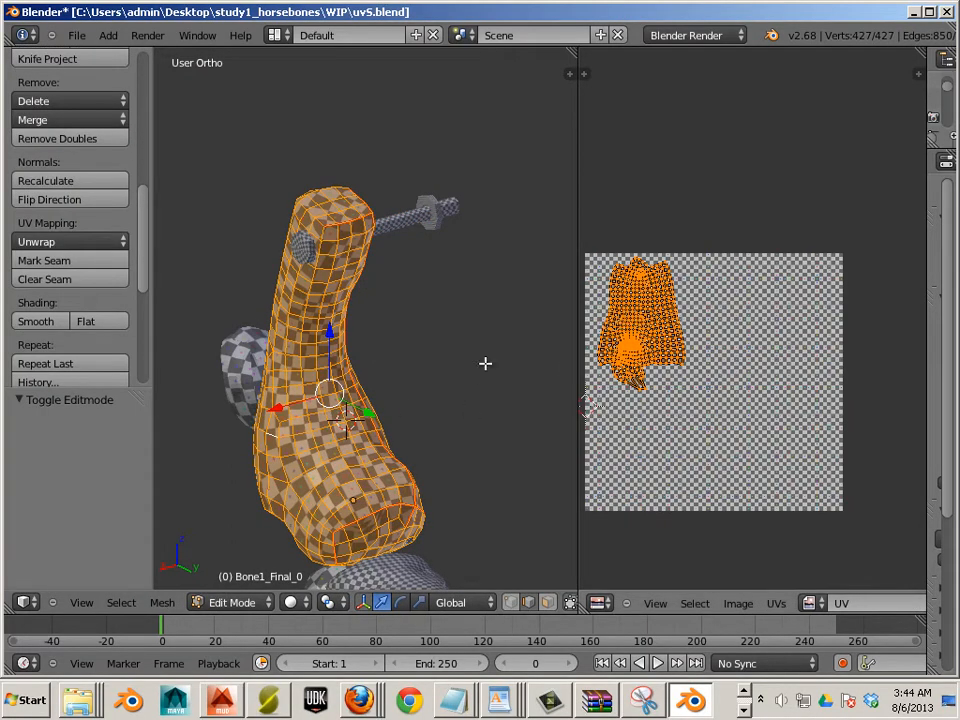
key(Tab)
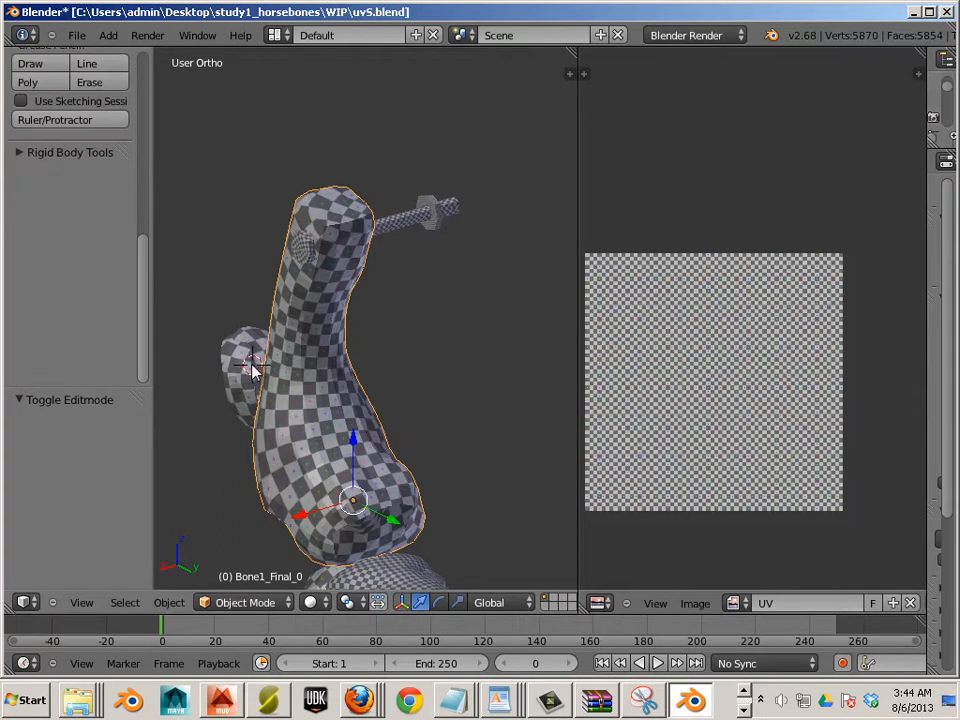
right_click(253, 370)
key(Tab)
key(Tab)
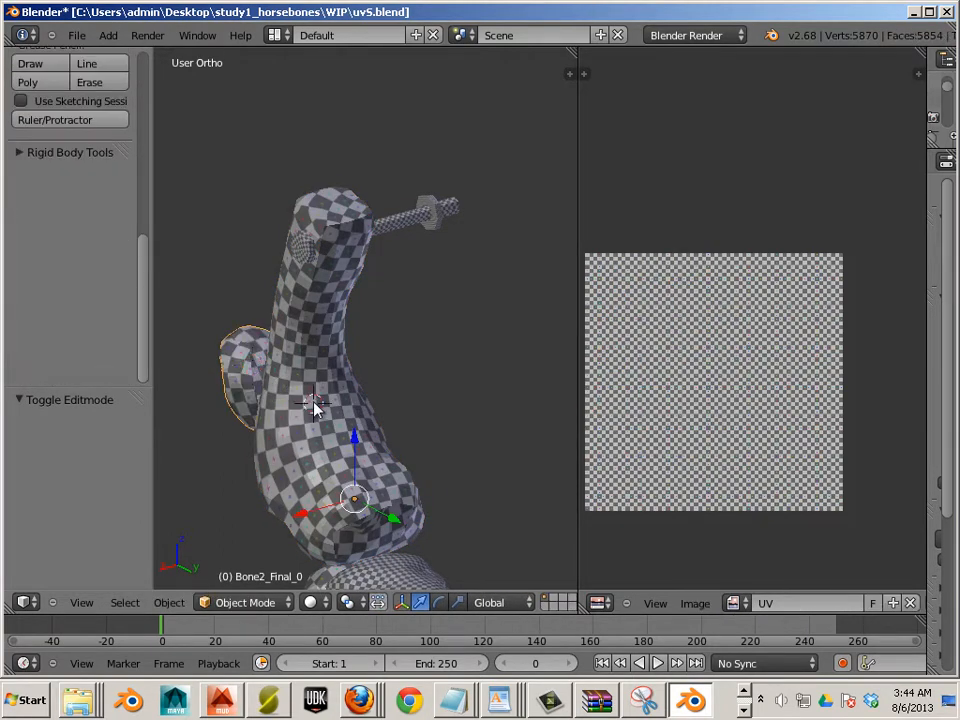
key(Tab)
key(Tab)
- Inspect the nail's UV layout and compare the checker density on the nail, washer and upper bone
right_click(450, 213)
scroll(400, 325, down, 4)
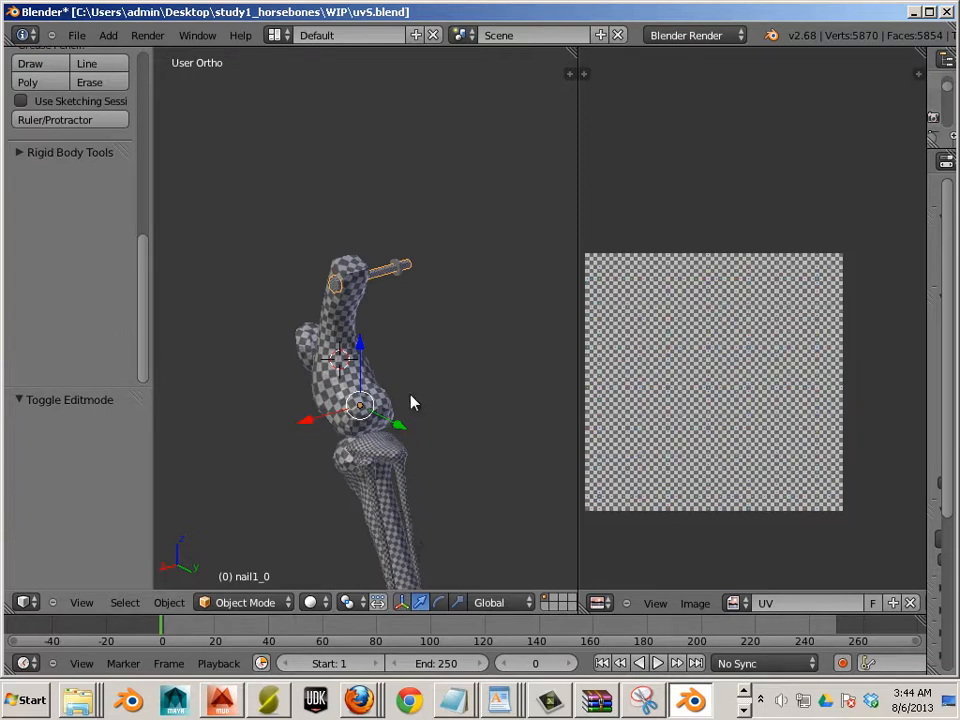
scroll(388, 343, up, 4)
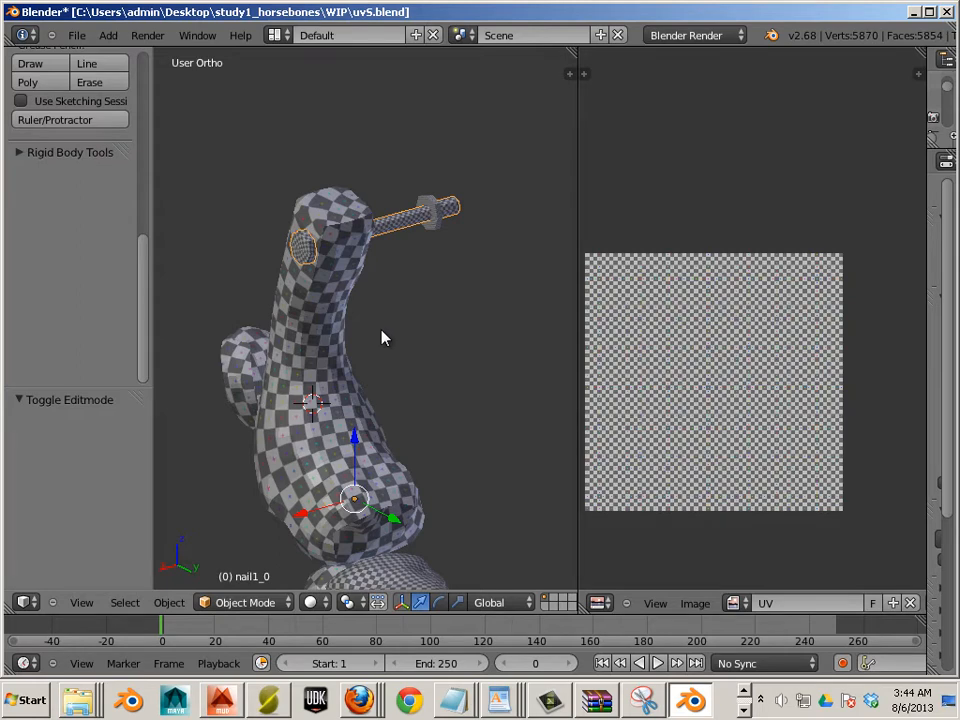
right_click(431, 222)
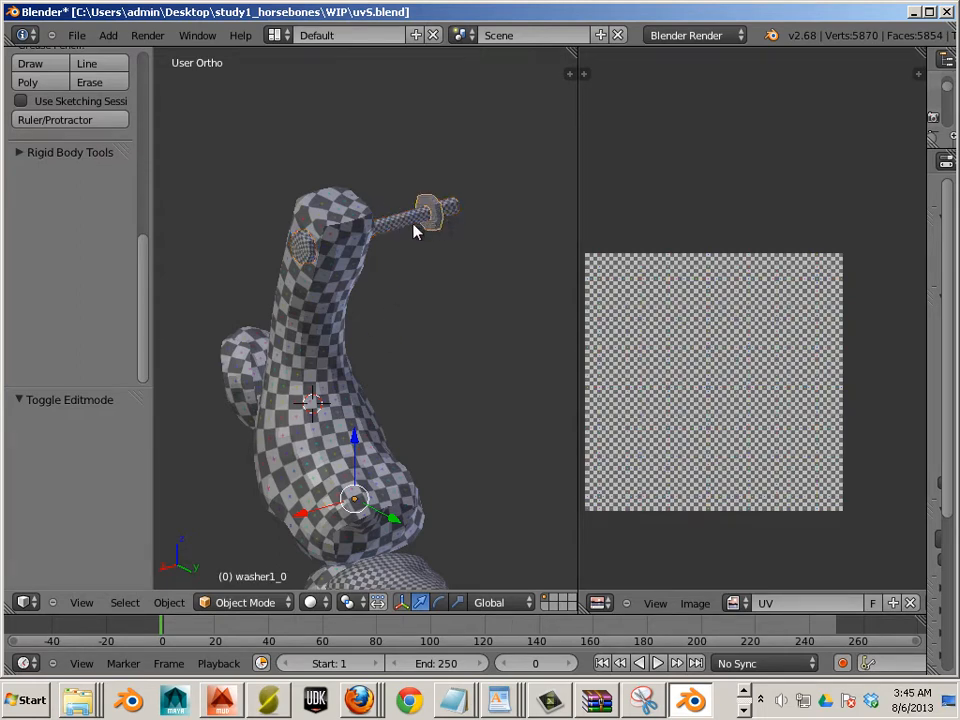
right_click(415, 224)
key(Tab)
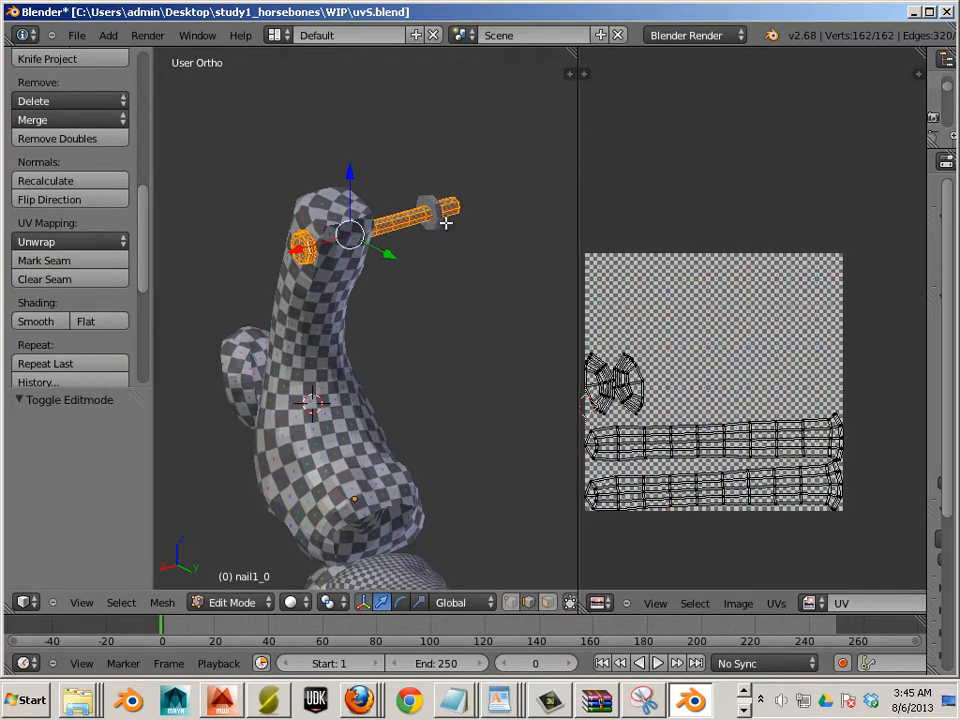
right_click(437, 224)
scroll(366, 249, up, 3)
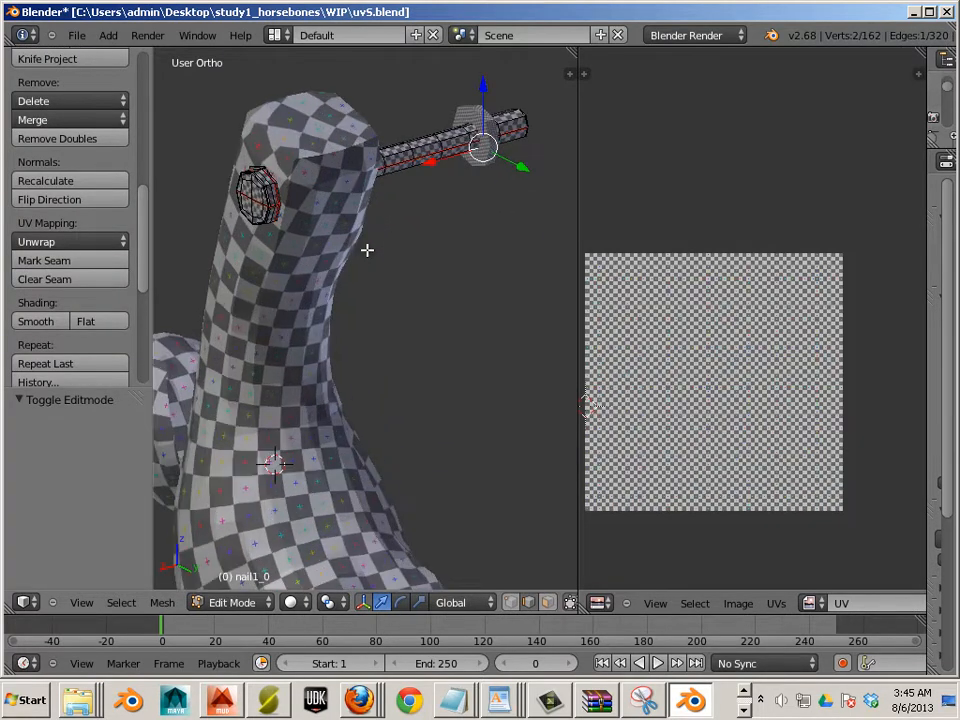
scroll(366, 249, down, 3)
- Scale all UVs of the lowest bone, Bone8_Final_0, by about -0.456 on both axes
mouse_move(389, 375)
shift+middle_down()
mouse_move(398, 279)
mouse_move(378, 119)
mouse_move(379, 328)
mouse_move(354, 91)
mouse_move(392, 366)
mouse_move(365, 190)
mouse_move(332, 144)
shift+middle_up()
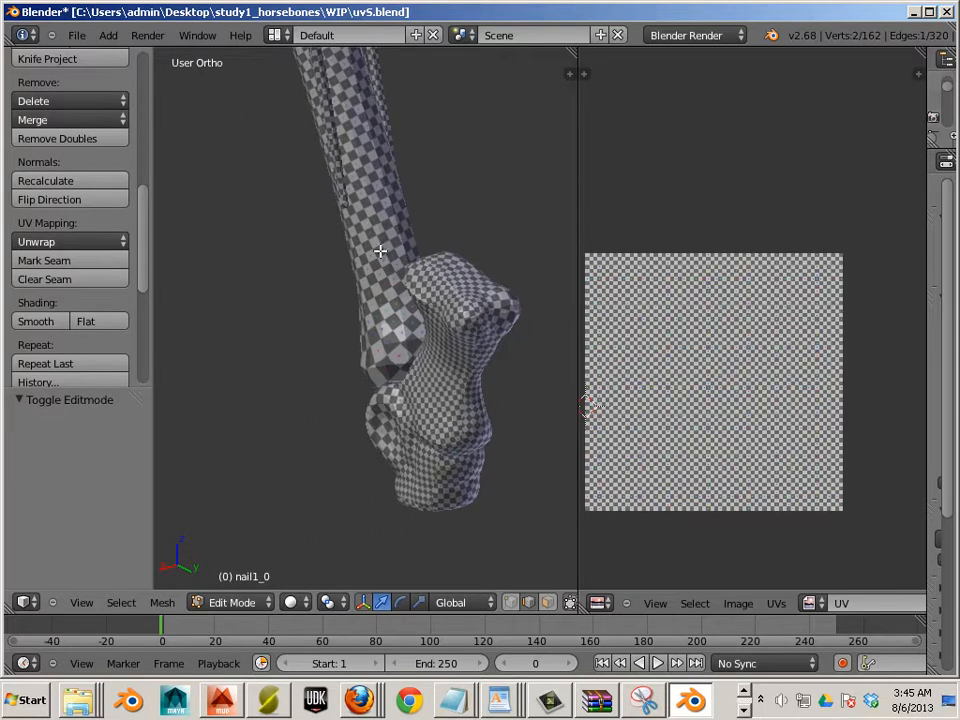
scroll(383, 254, up, 1)
key(Tab)
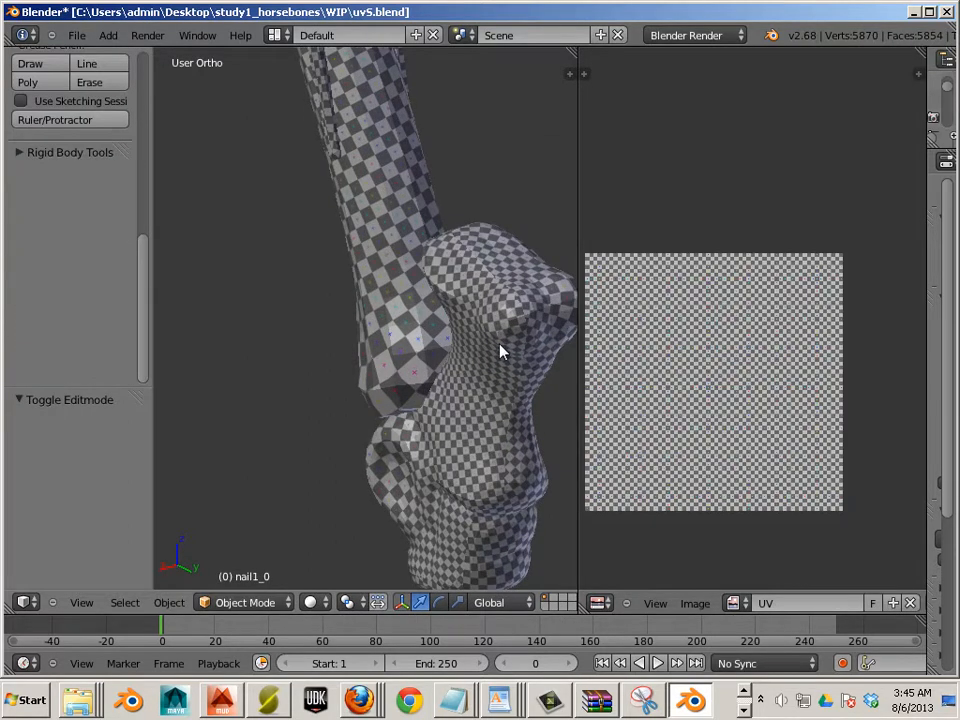
right_click(502, 352)
key(Tab)
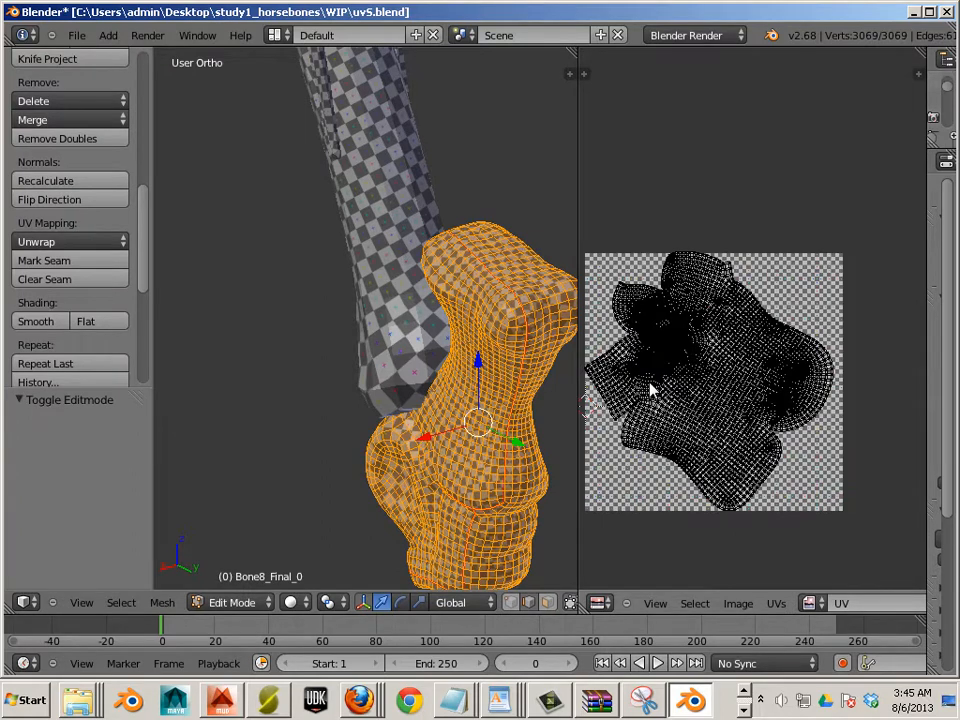
key(a)
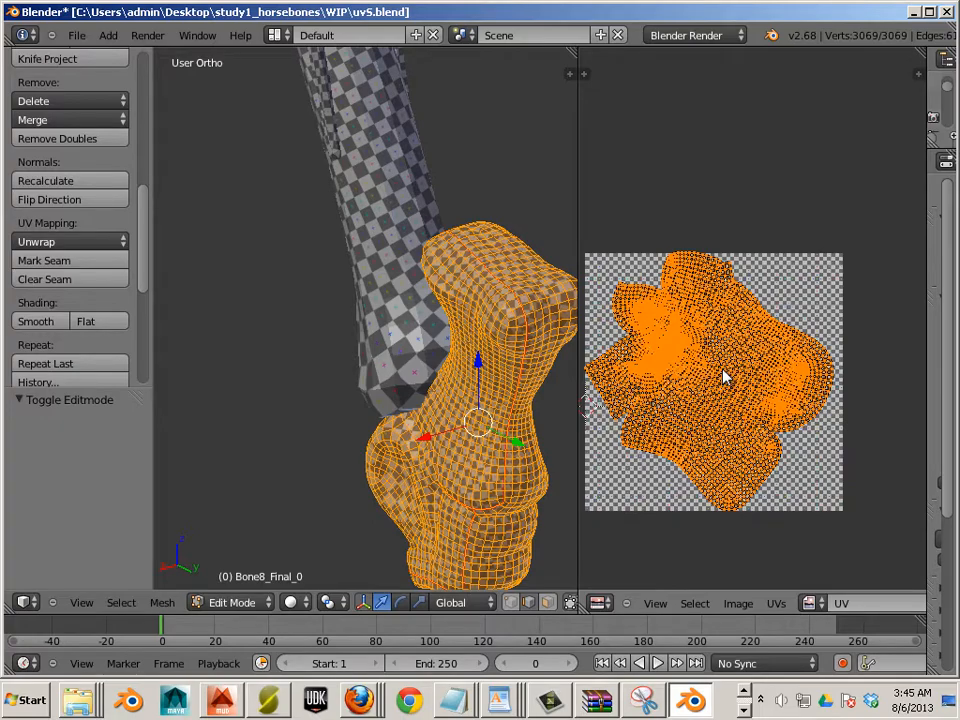
key(s)
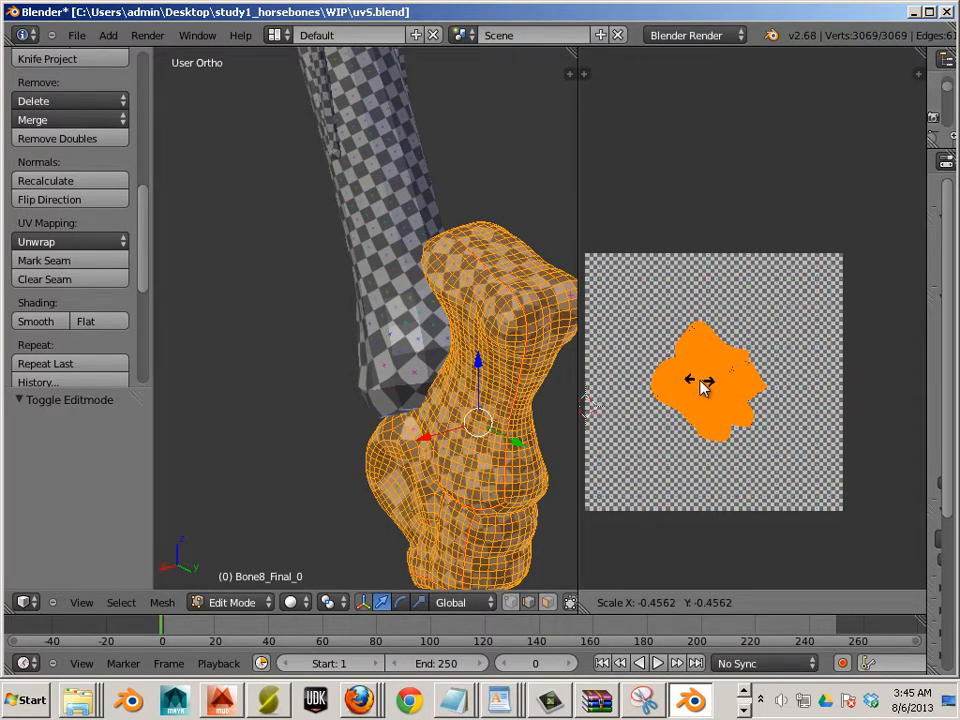
click(703, 388)
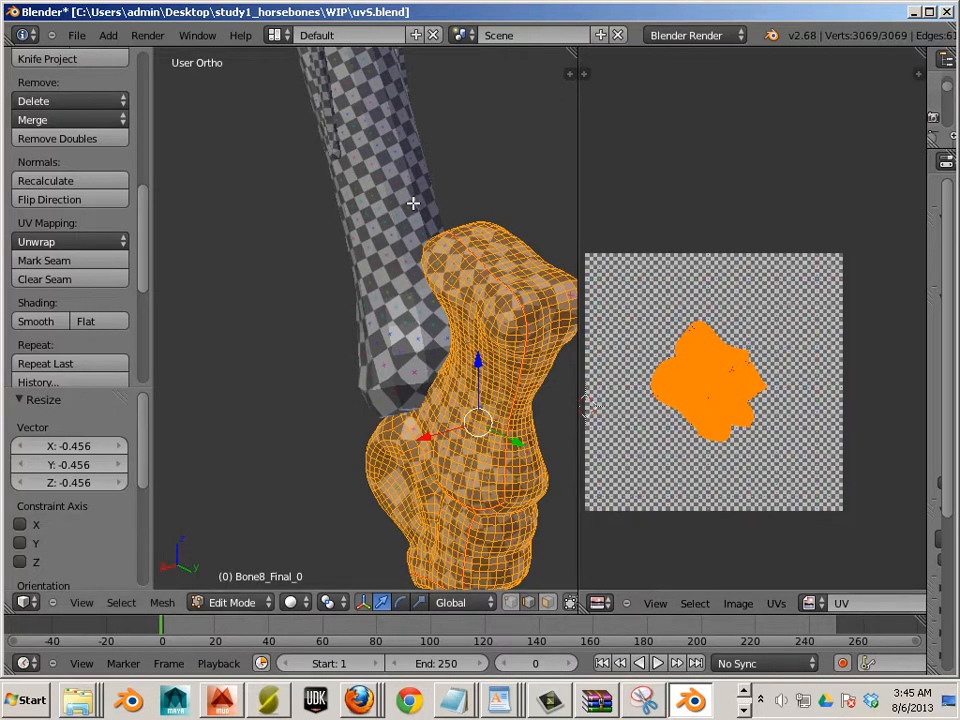
- Compare the checker size on the rescaled lowest bone with the long bones above it, and return to Object Mode
shift+middle_drag(408, 211, 418, 303)
scroll(418, 278, down, 3)
scroll(418, 278, down, 3)
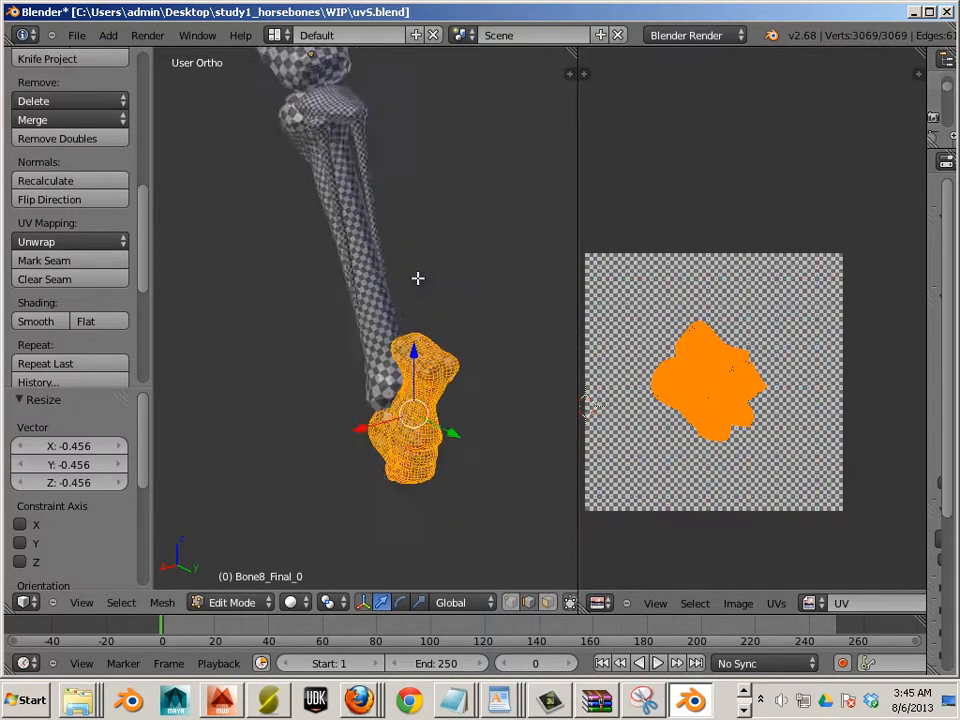
scroll(420, 304, up, 2)
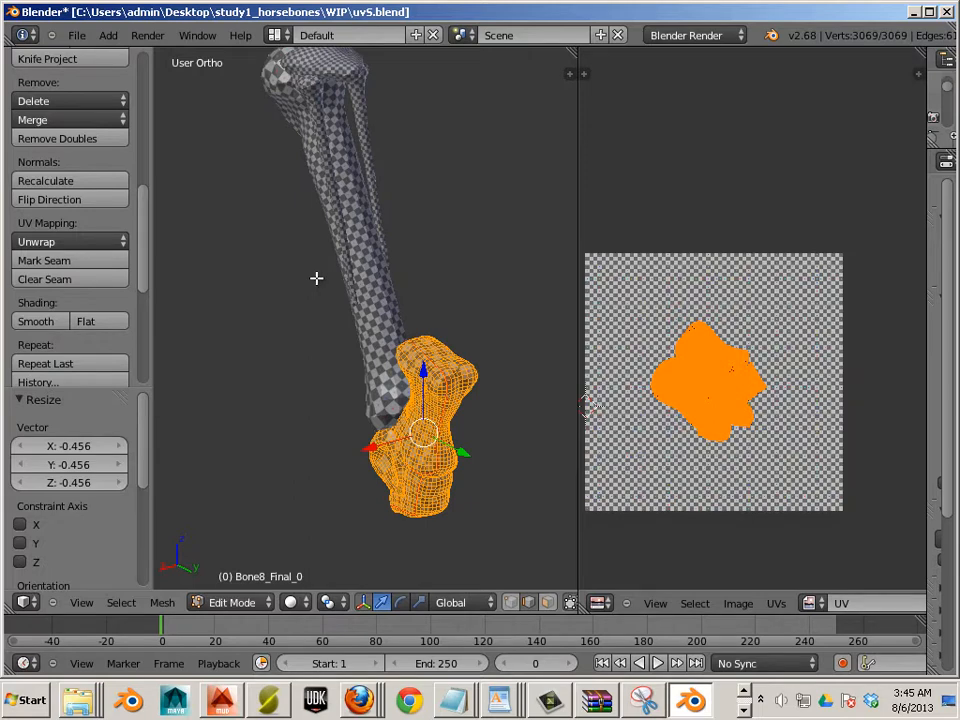
shift+middle_drag(316, 278, 299, 232)
scroll(291, 288, up, 5)
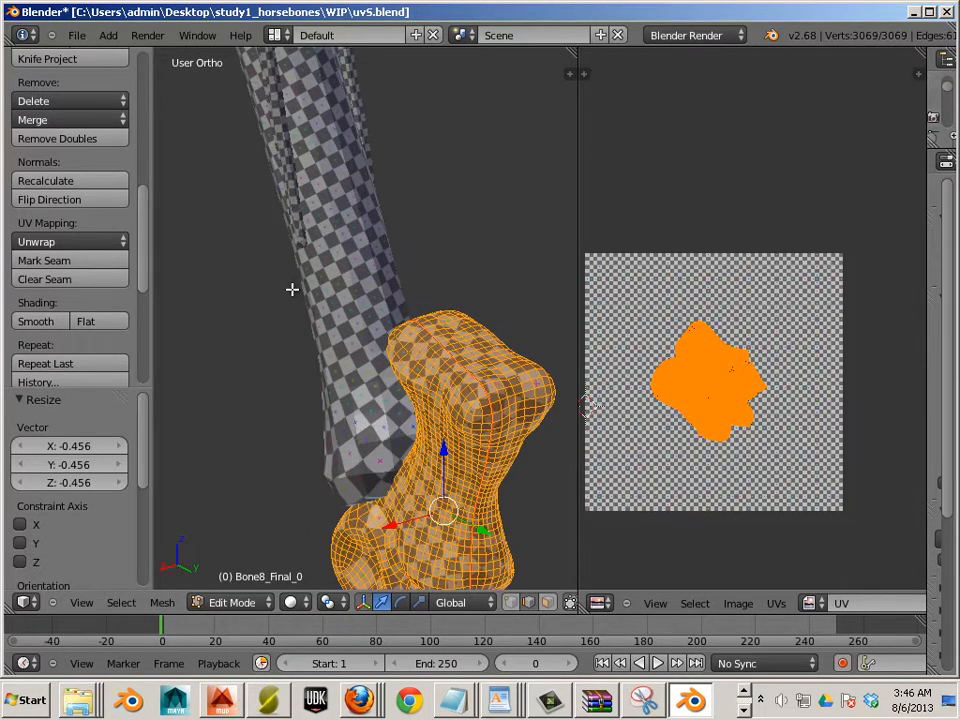
middle_drag(294, 285, 358, 246)
key(Tab)
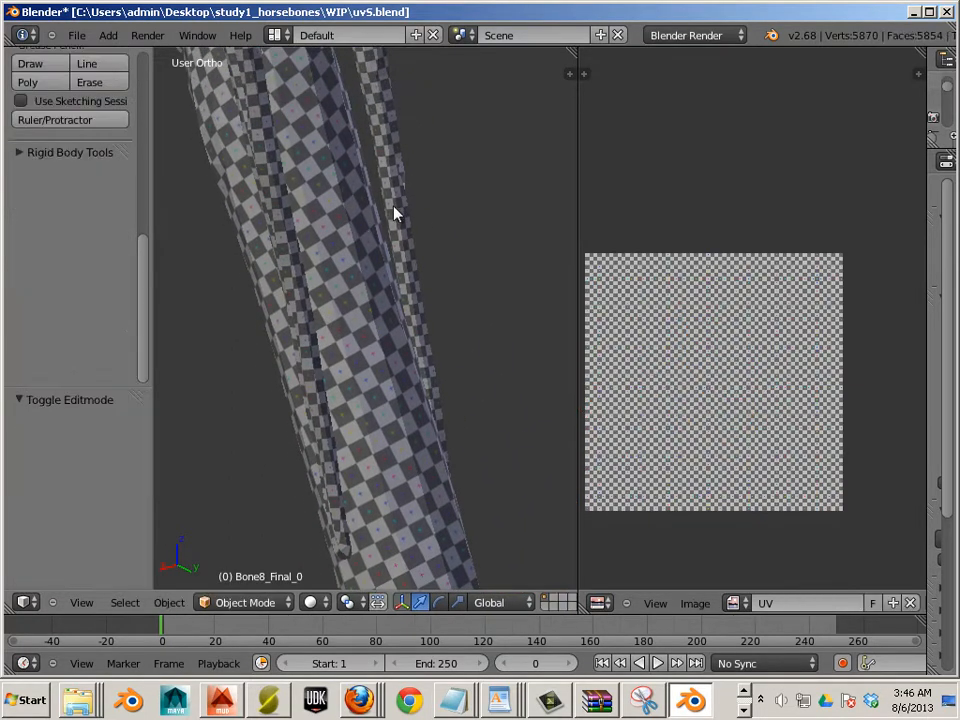
- Rotate all UVs of the thin side bone, Bone5_Final_0, by about -3.29° and return to Object Mode
right_click(399, 208)
key(Tab)
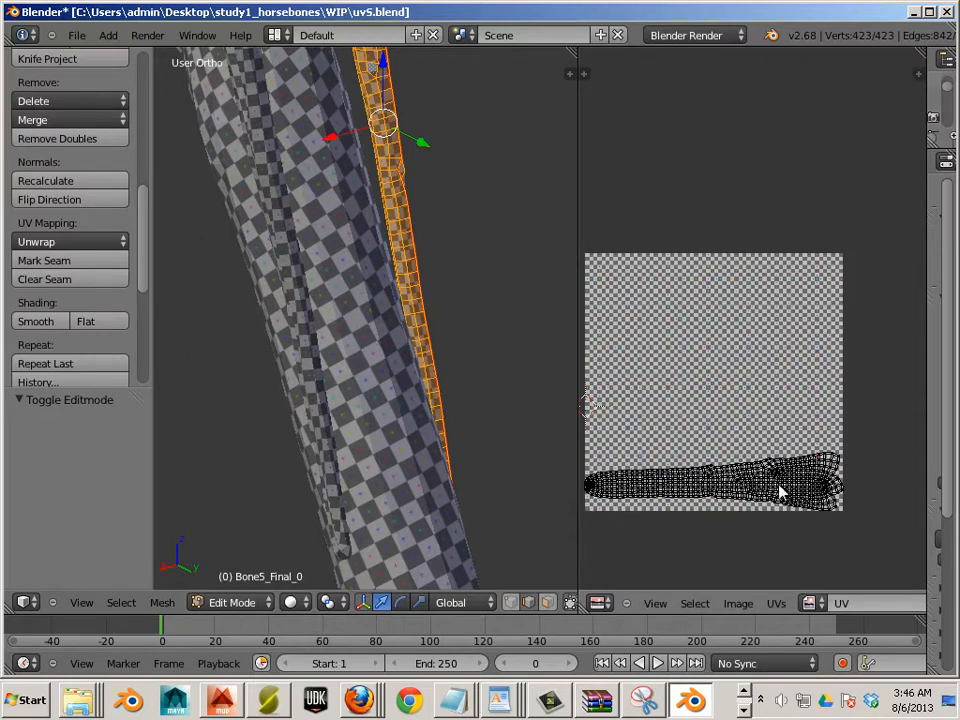
key(a)
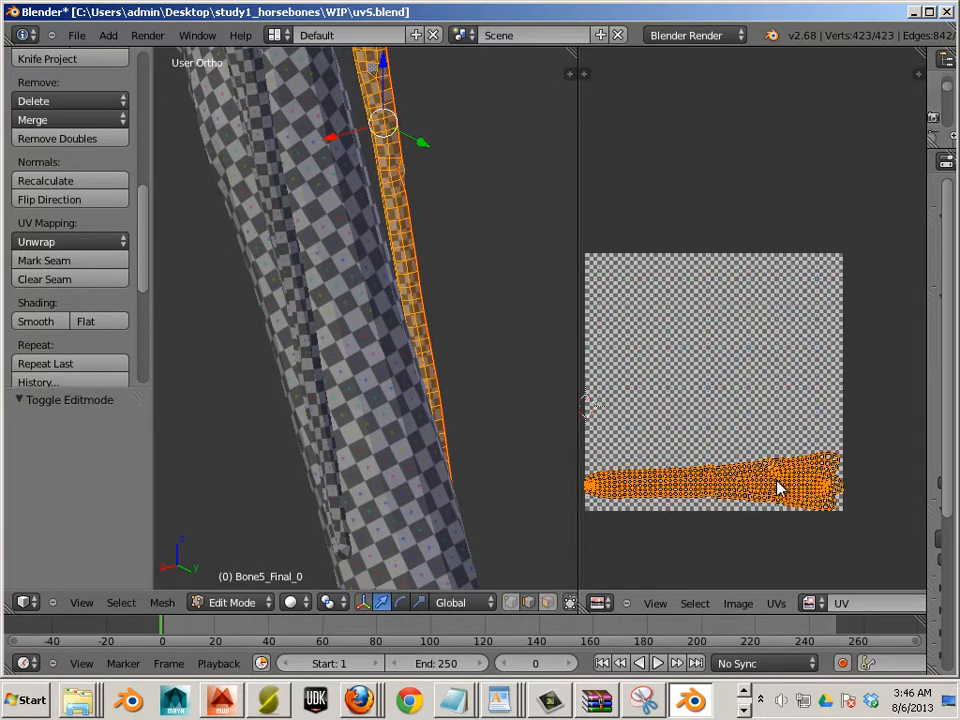
key(r)
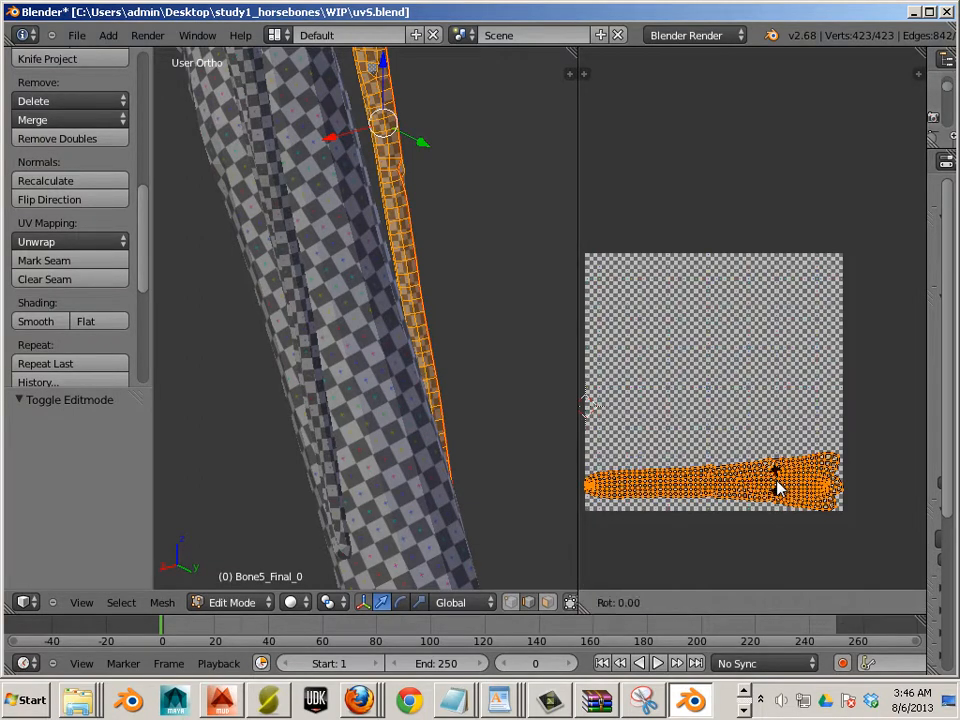
click(780, 484)
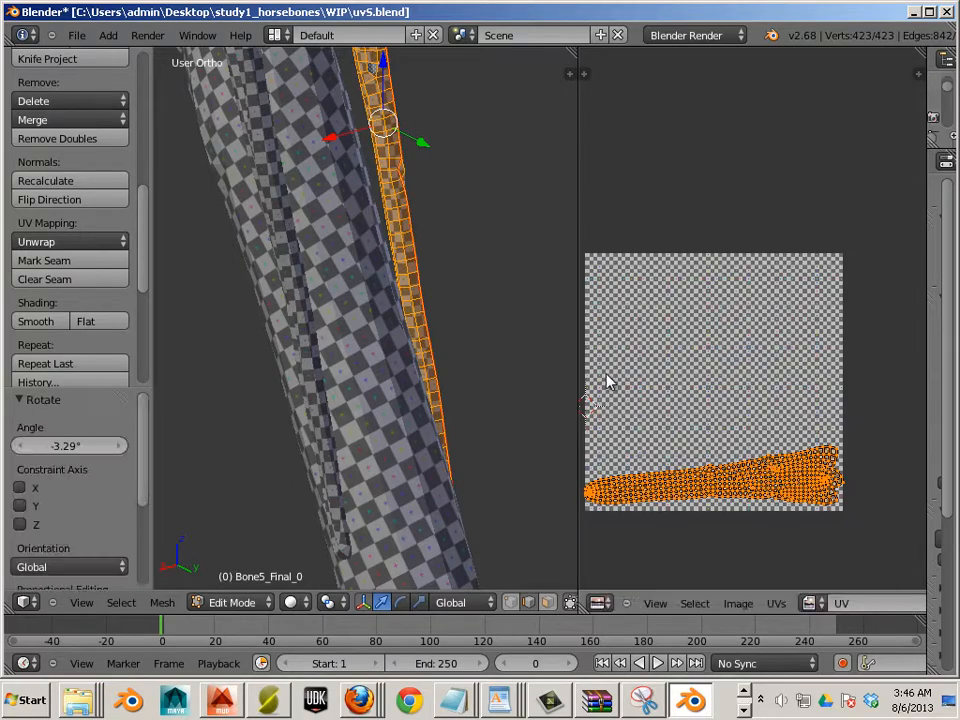
scroll(606, 381, down, 2)
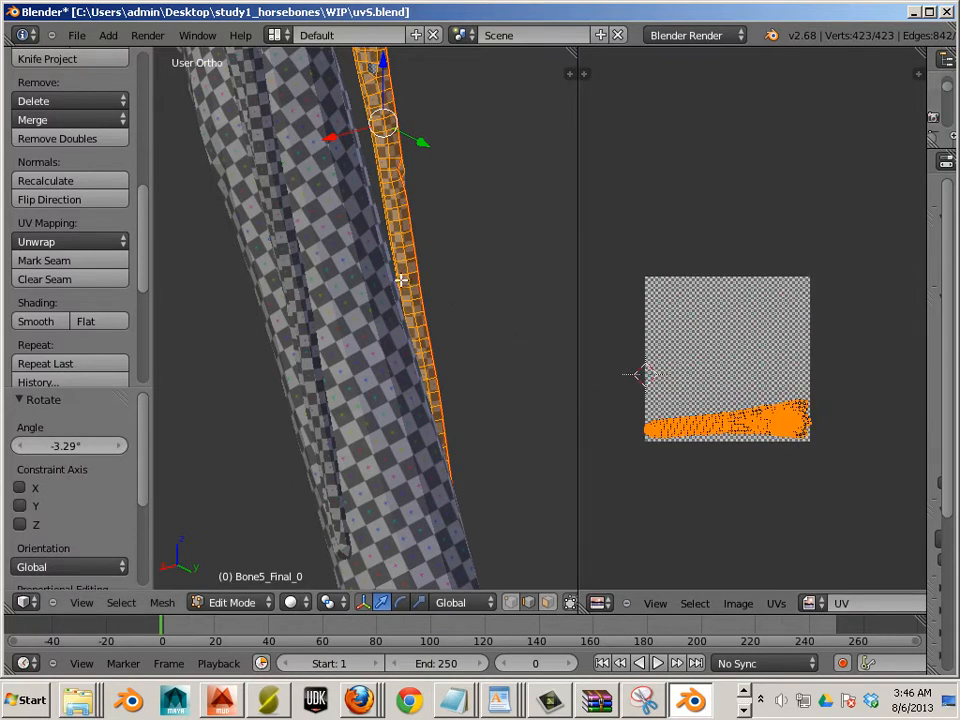
scroll(398, 281, down, 3)
key(Tab)
- Select the nail, washer, both upper bones, the flat joint bone and the long bones below it together
scroll(346, 217, down, 3)
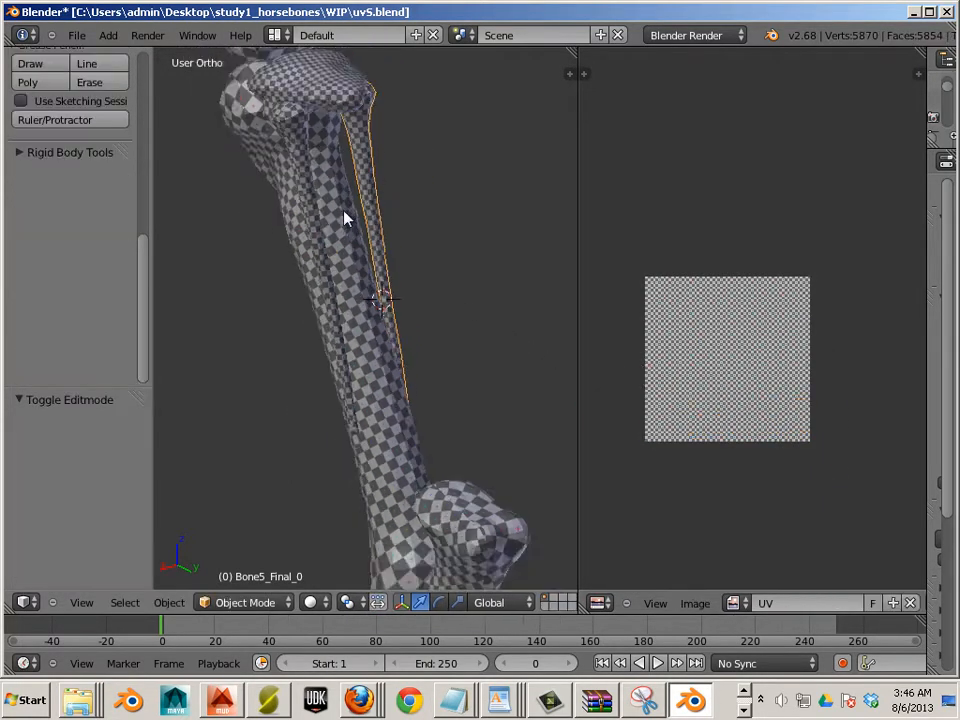
scroll(327, 170, down, 5)
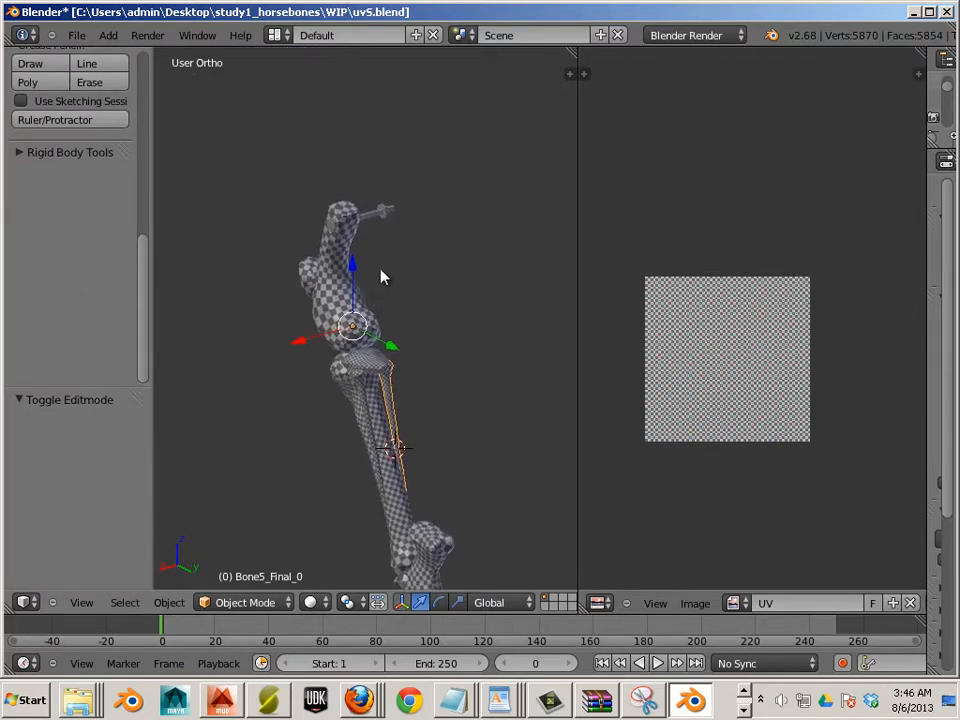
right_click(381, 220)
scroll(378, 224, up, 2)
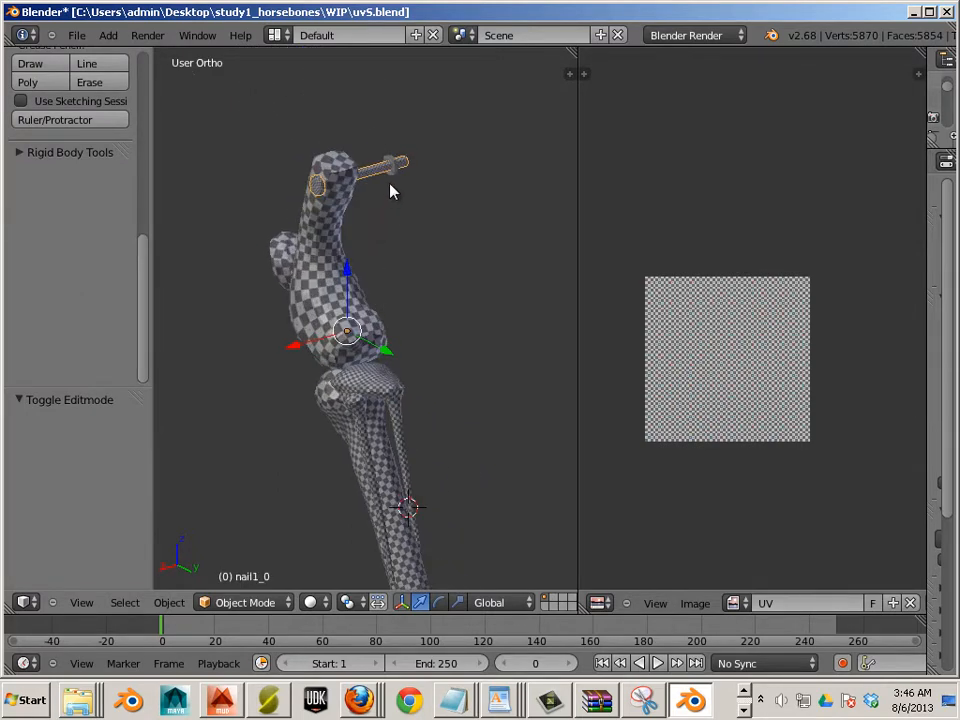
right_click(393, 182)
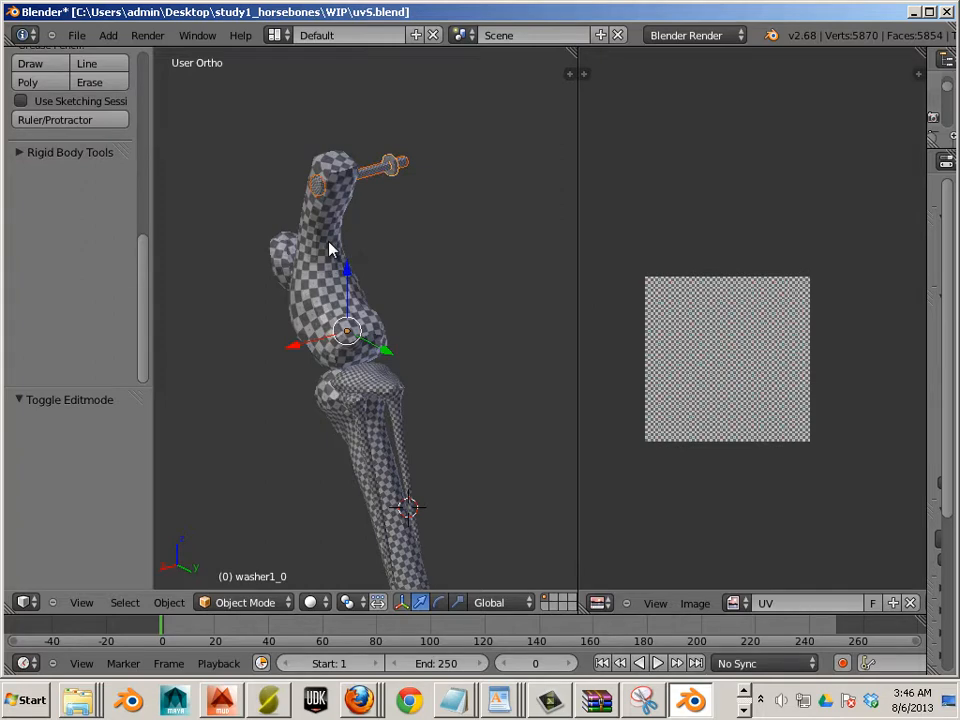
right_click(281, 272)
right_click(302, 315)
shift+right_click(361, 391)
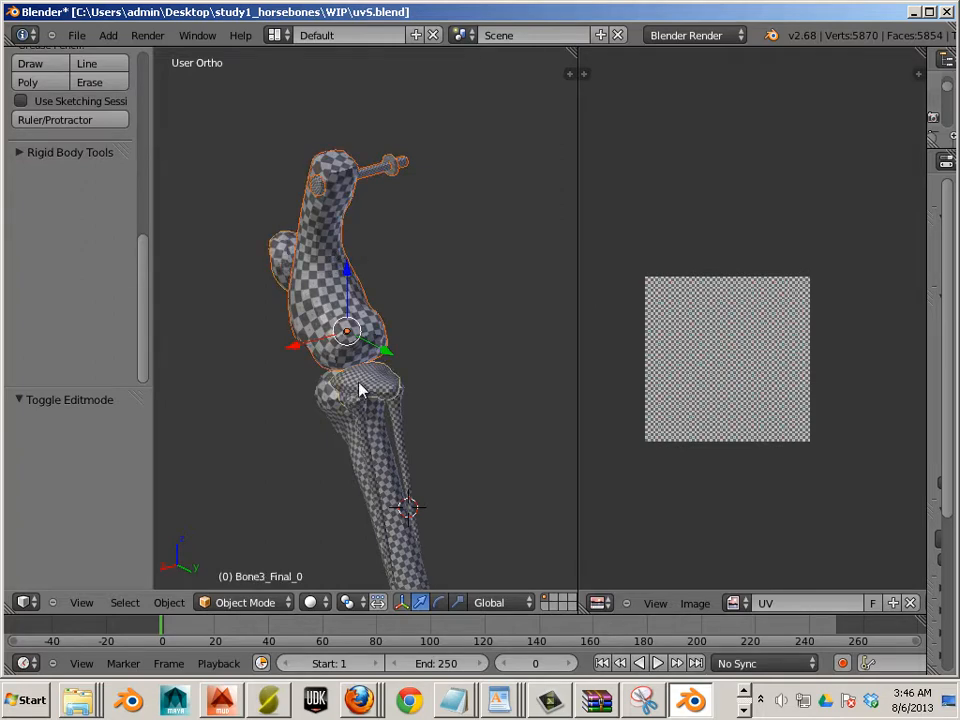
shift+right_click(370, 450)
shift+right_click(428, 495)
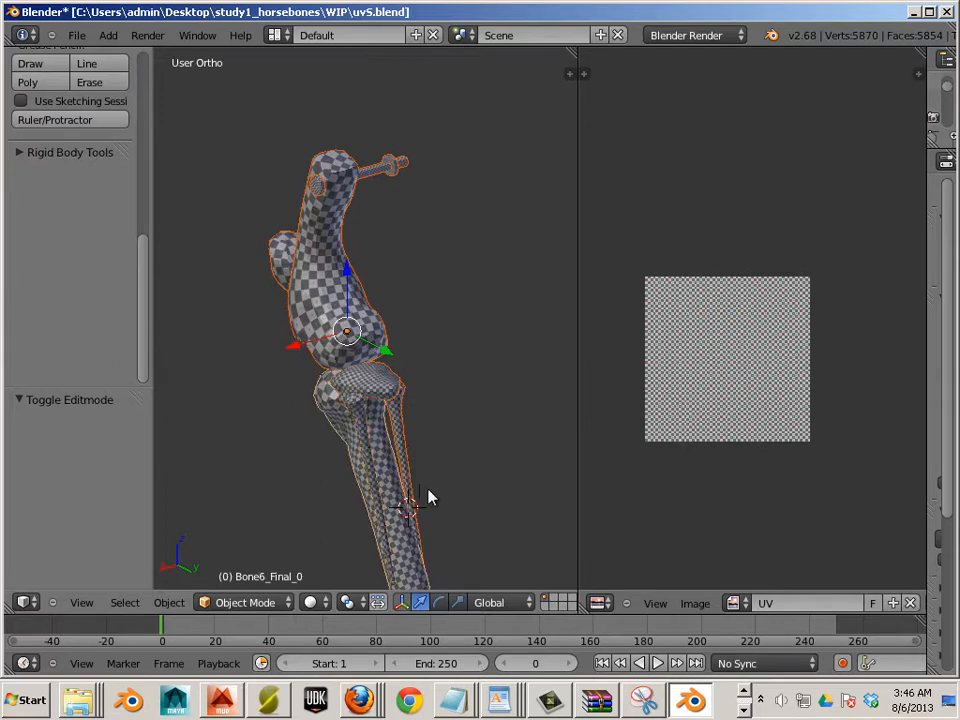
- Add the lowest bone to the selection and join all the selected bones and hardware into one object
shift+middle_drag(451, 517, 399, 244)
scroll(396, 246, up, 2)
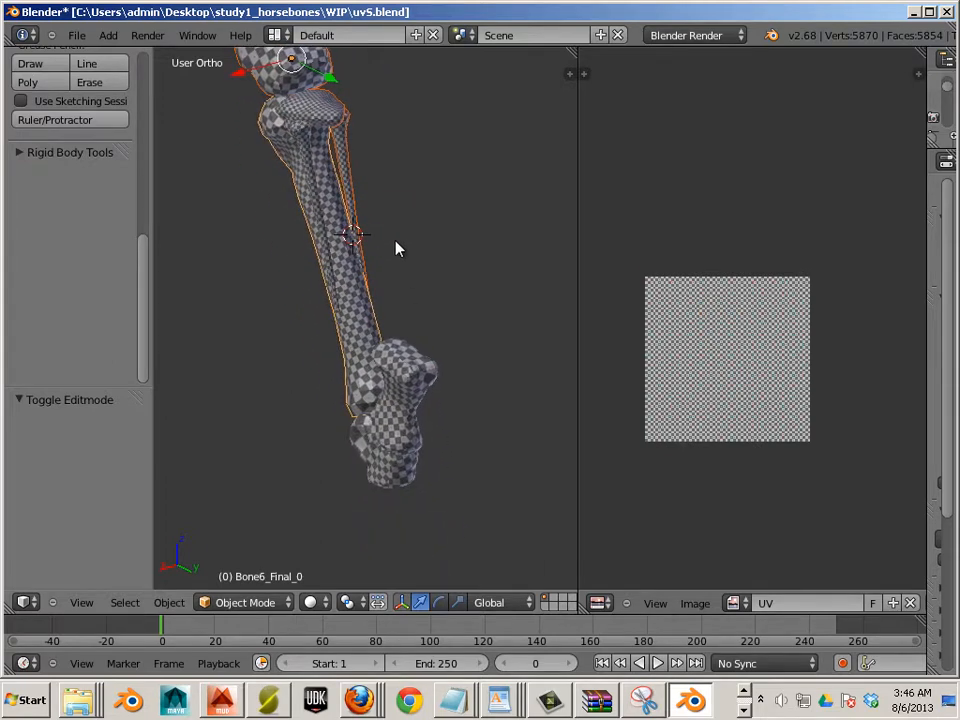
shift+right_click(402, 368)
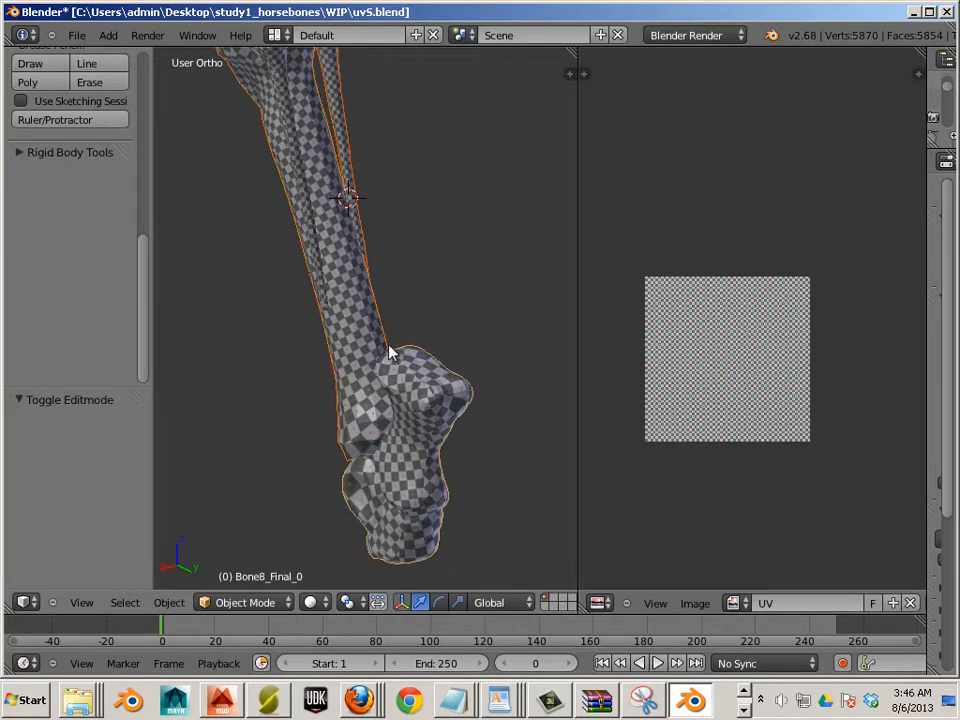
shift+middle_drag(376, 203, 476, 497)
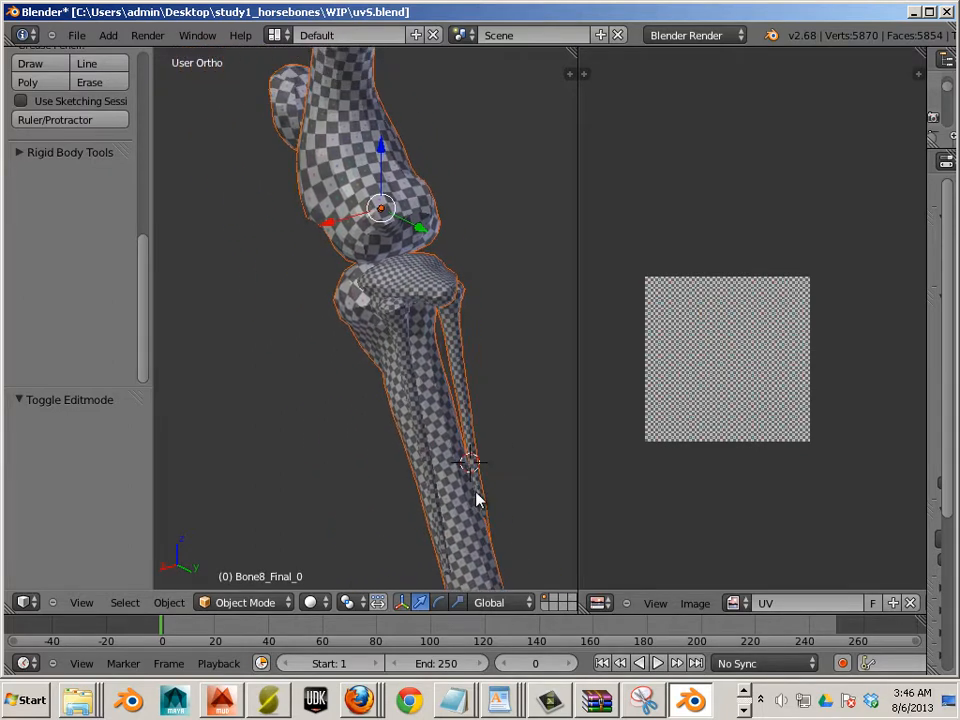
shift+middle_drag(350, 278, 364, 236)
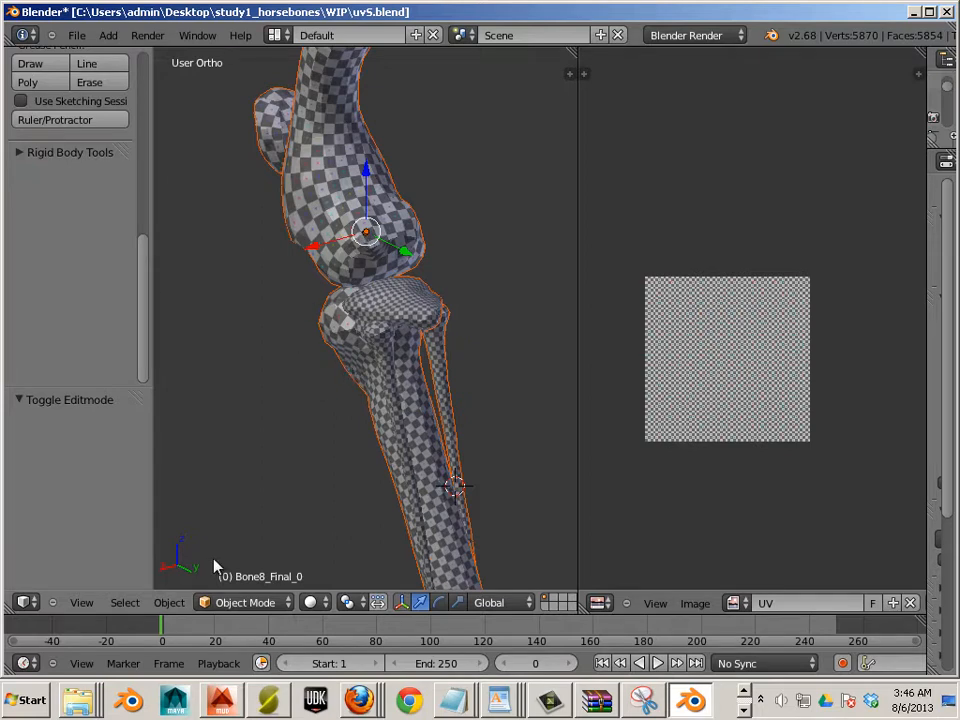
click(176, 602)
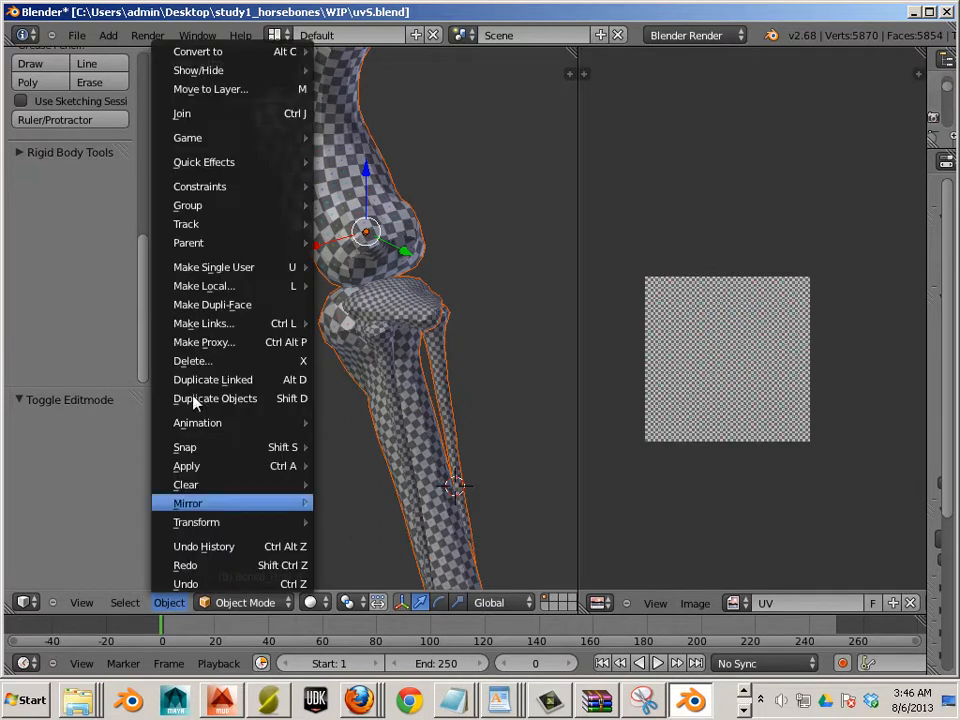
click(222, 117)
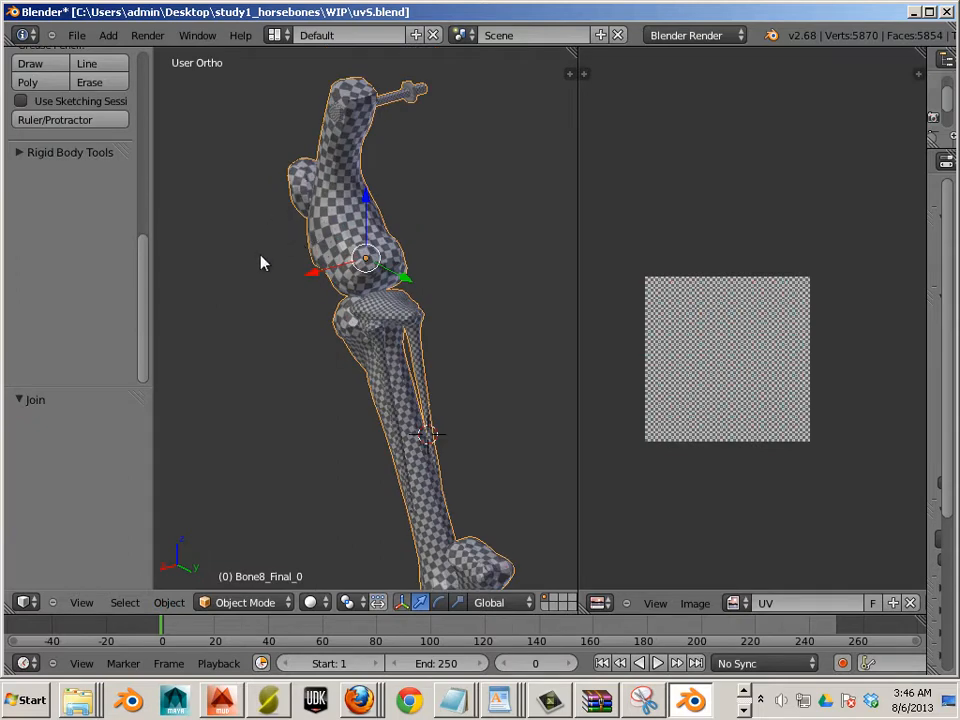
- Enter Edit Mode on the joined leg mesh and select all of its geometry
middle_drag(248, 288, 324, 238)
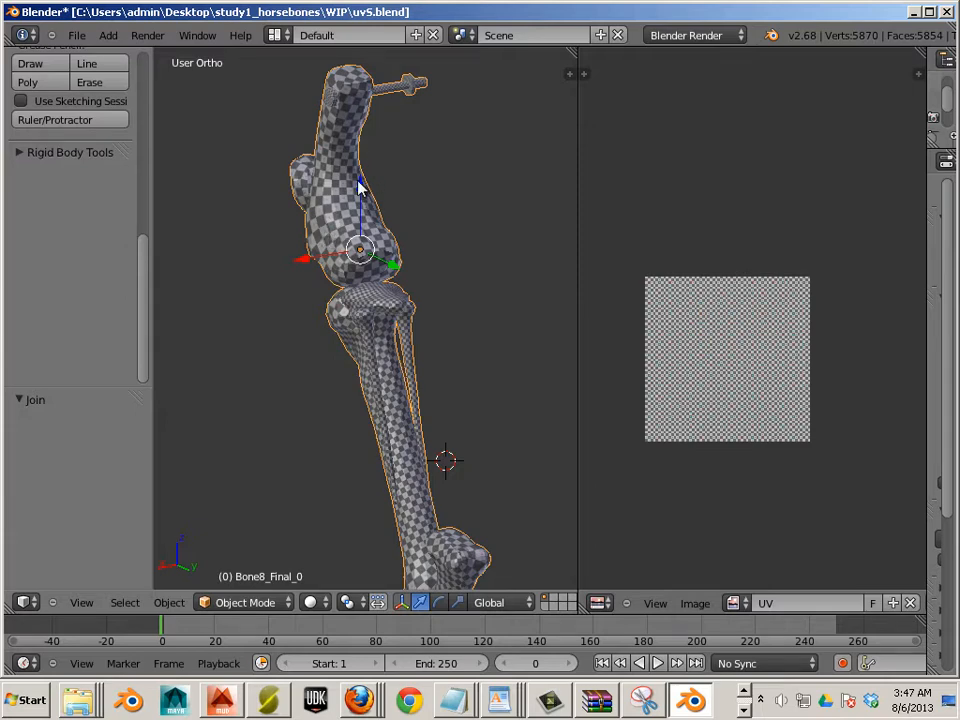
key(Tab)
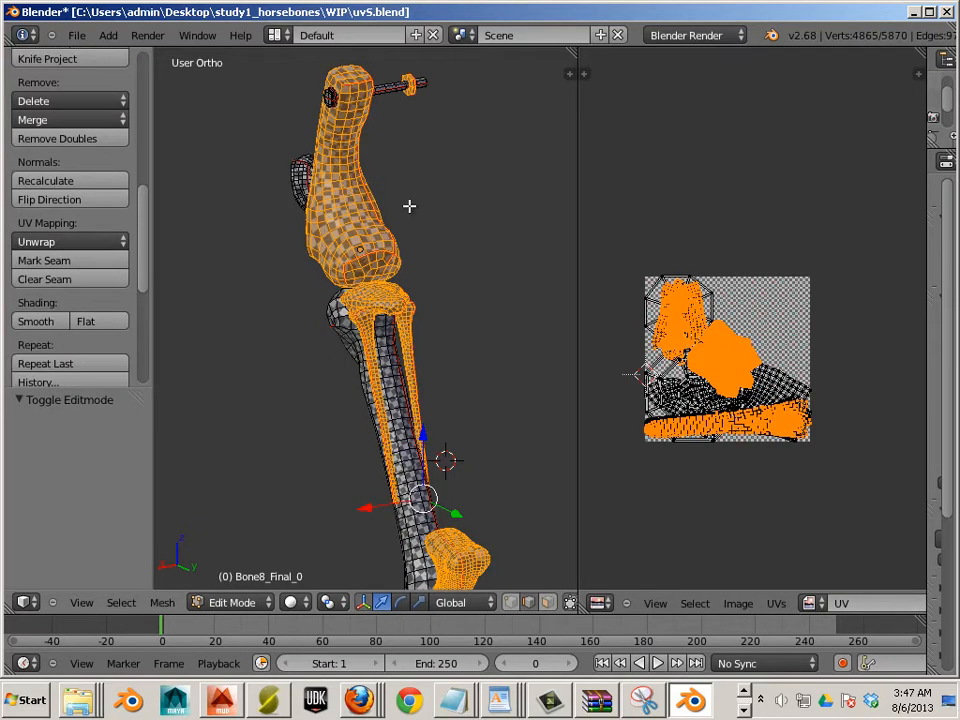
scroll(409, 206, down, 2)
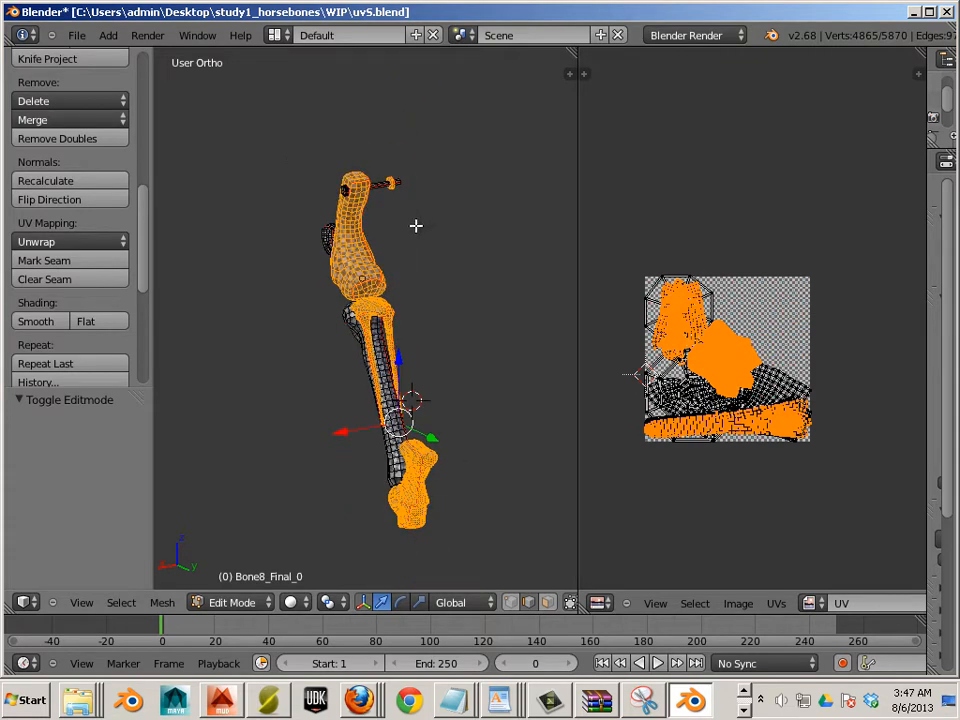
key(Tab)
key(Tab)
key(a)
key(a)
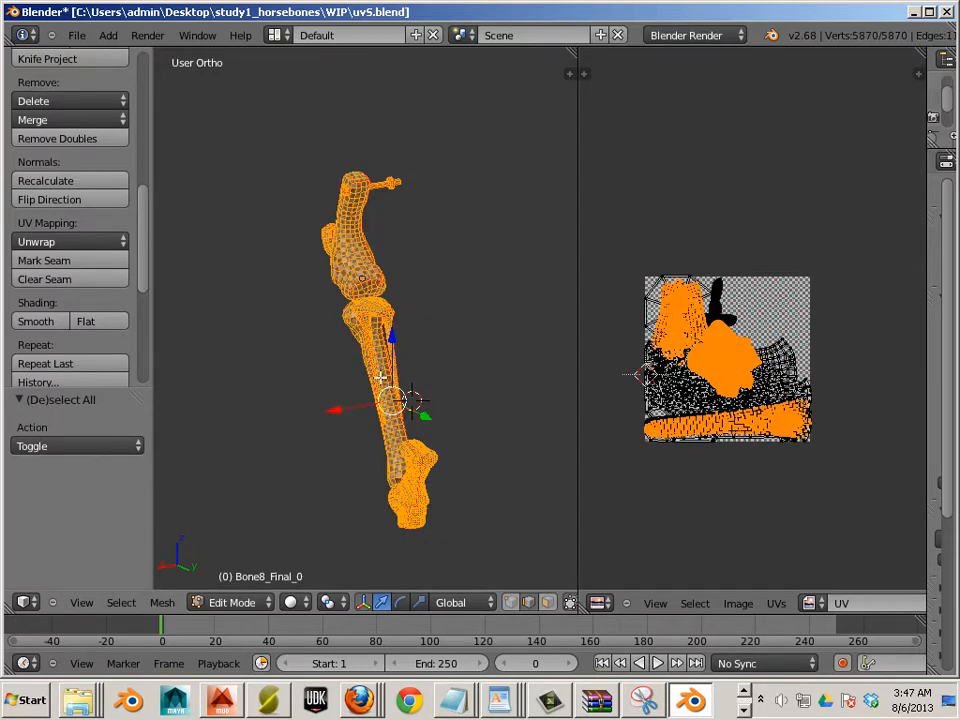
- Select all UVs of the joined mesh in the UV editor and apply Average Islands Scale
scroll(343, 265, up, 3)
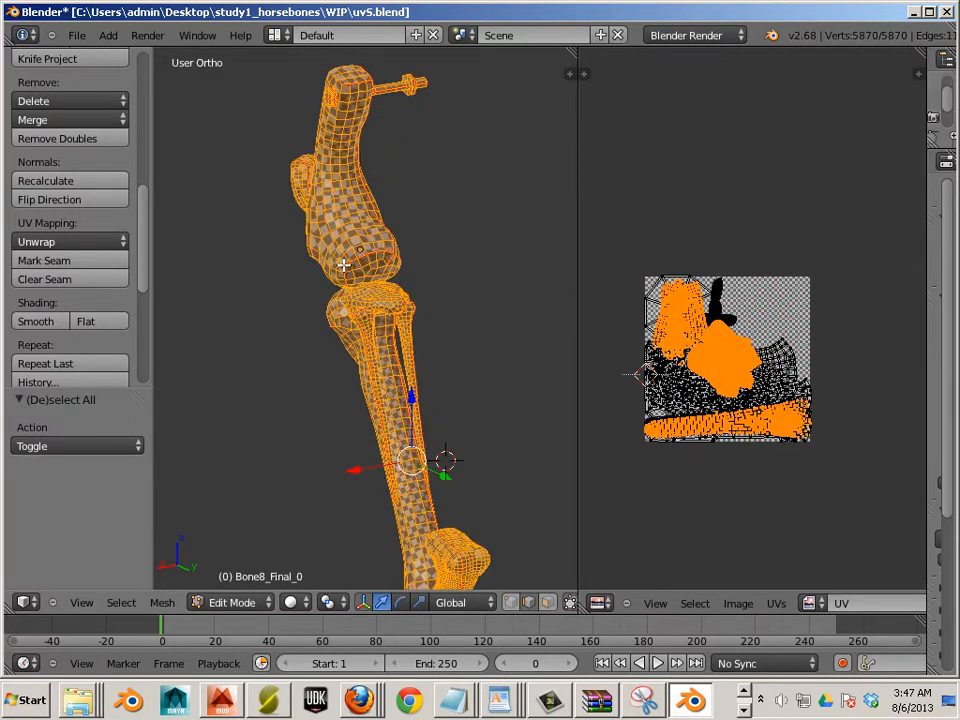
scroll(662, 405, up, 2)
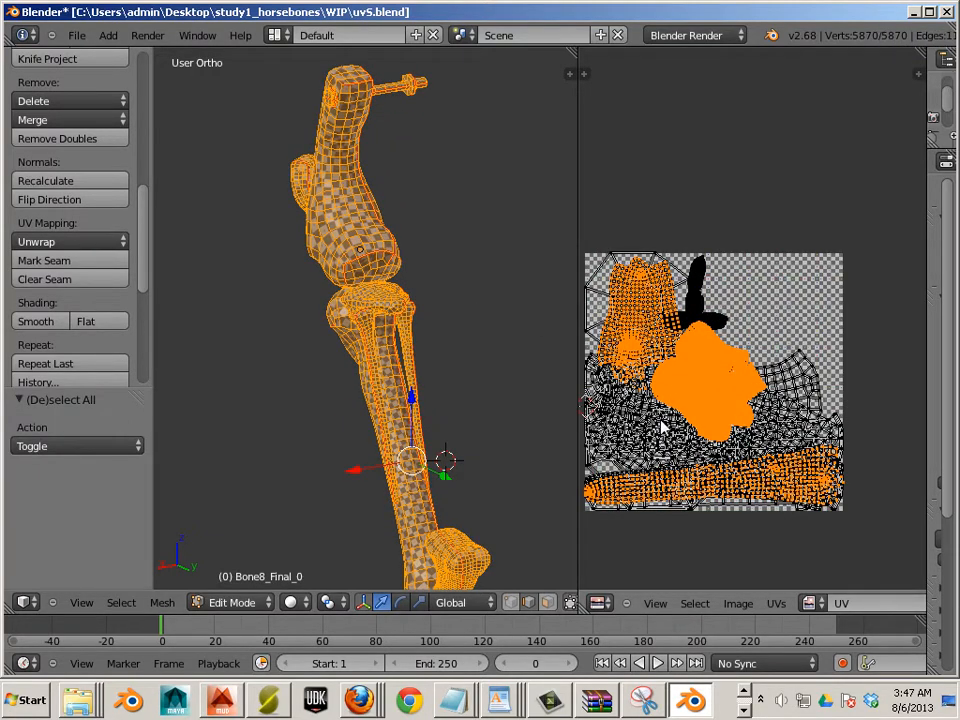
scroll(660, 426, down, 3)
scroll(681, 405, up, 1)
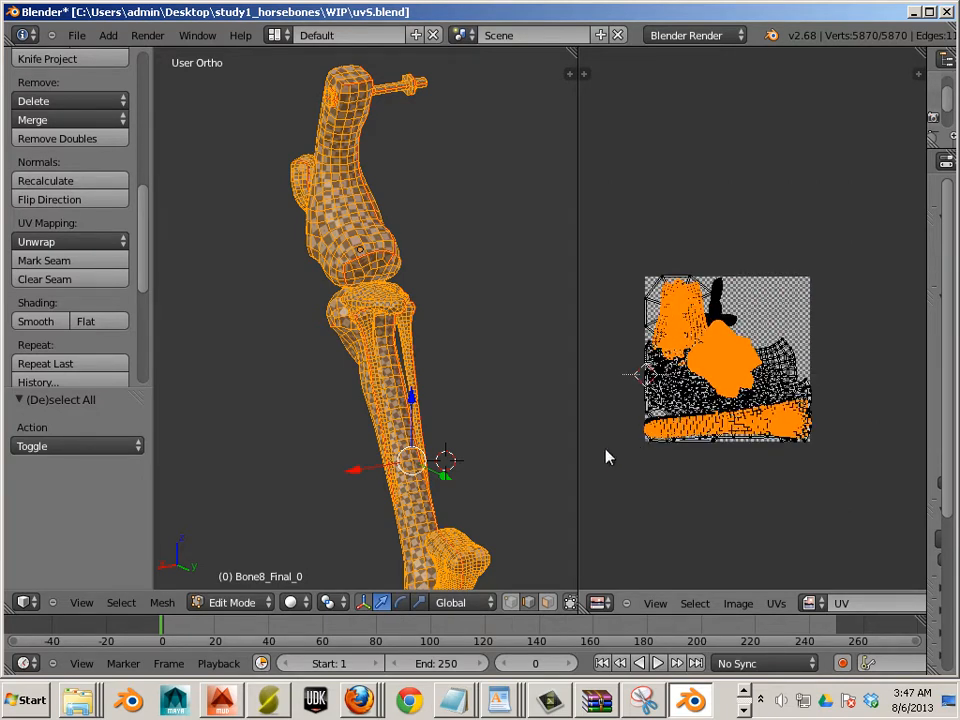
mouse_move(606, 457)
ctrl+mouse_down()
mouse_move(806, 506)
mouse_move(889, 422)
mouse_move(836, 223)
mouse_move(718, 150)
mouse_move(613, 178)
mouse_move(583, 338)
ctrl+mouse_up()
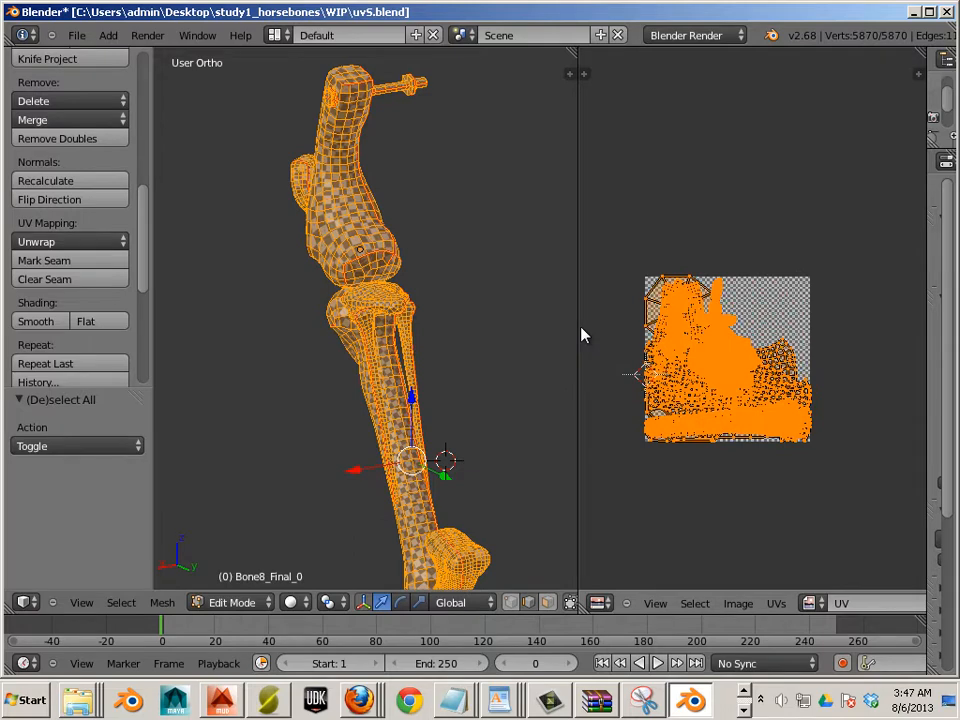
scroll(583, 336, up, 1)
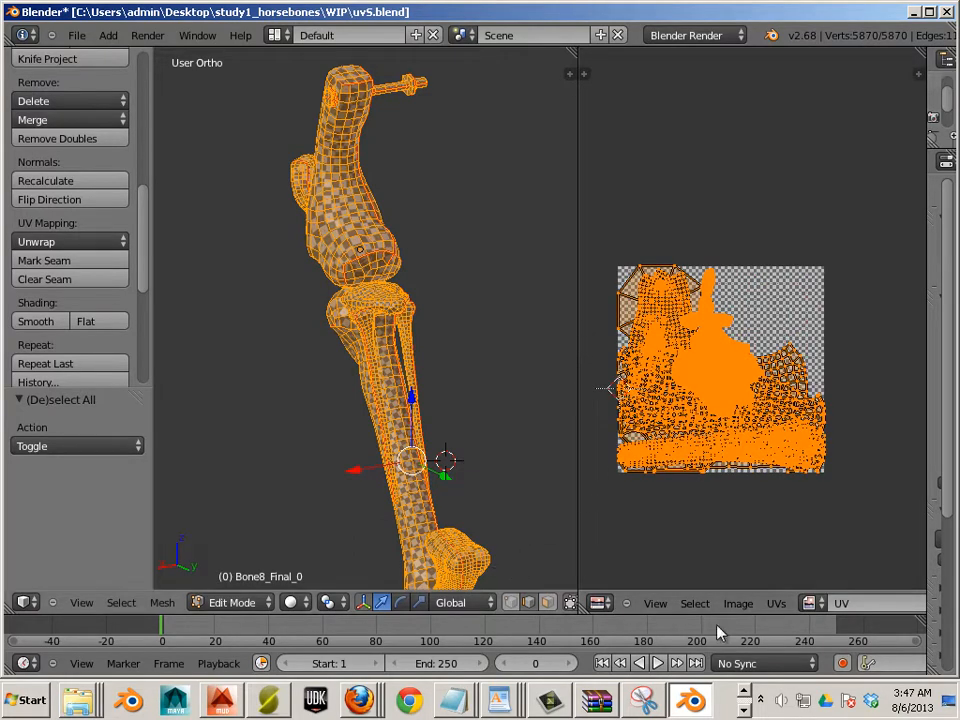
click(776, 603)
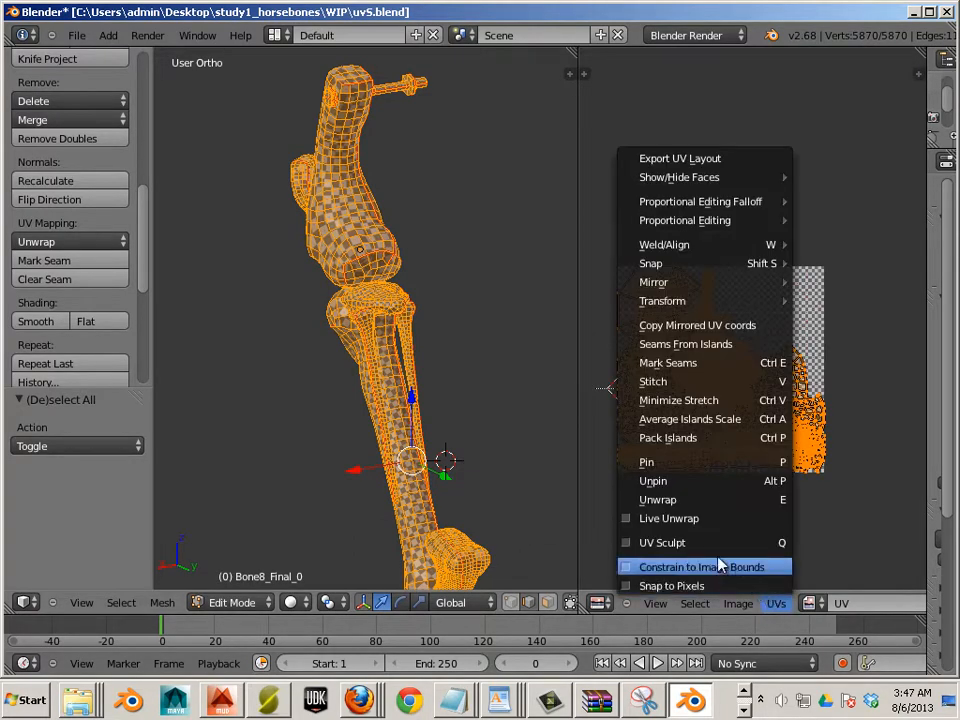
click(686, 419)
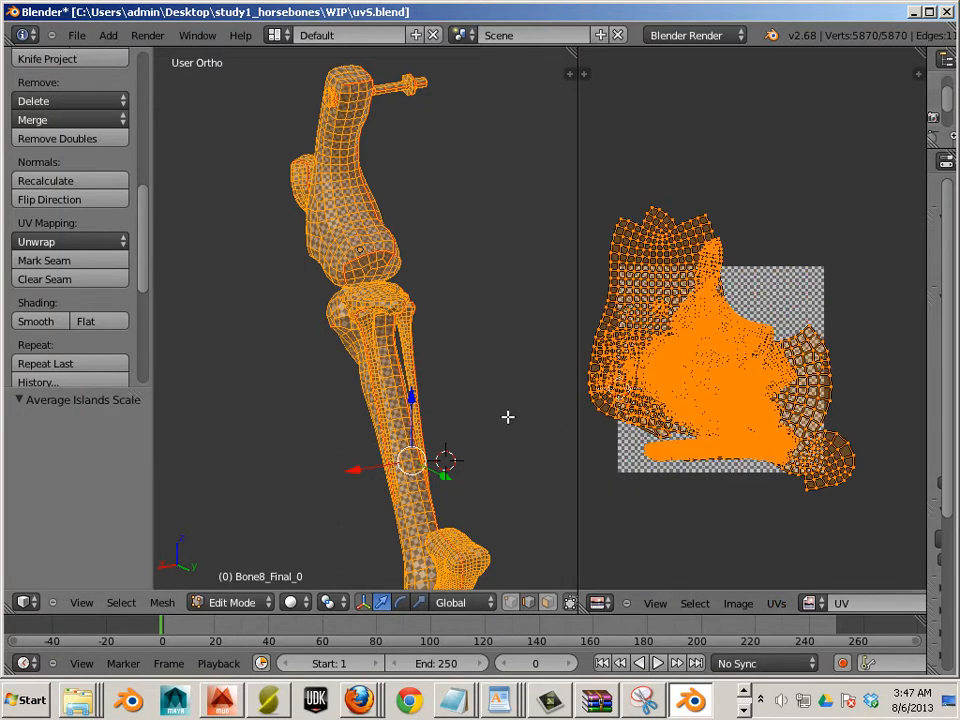
- Examine how evenly the checker squares are sized across the joint between the upper bone and the long bones
scroll(447, 400, up, 3)
key(alt+z)
scroll(447, 400, up, 5)
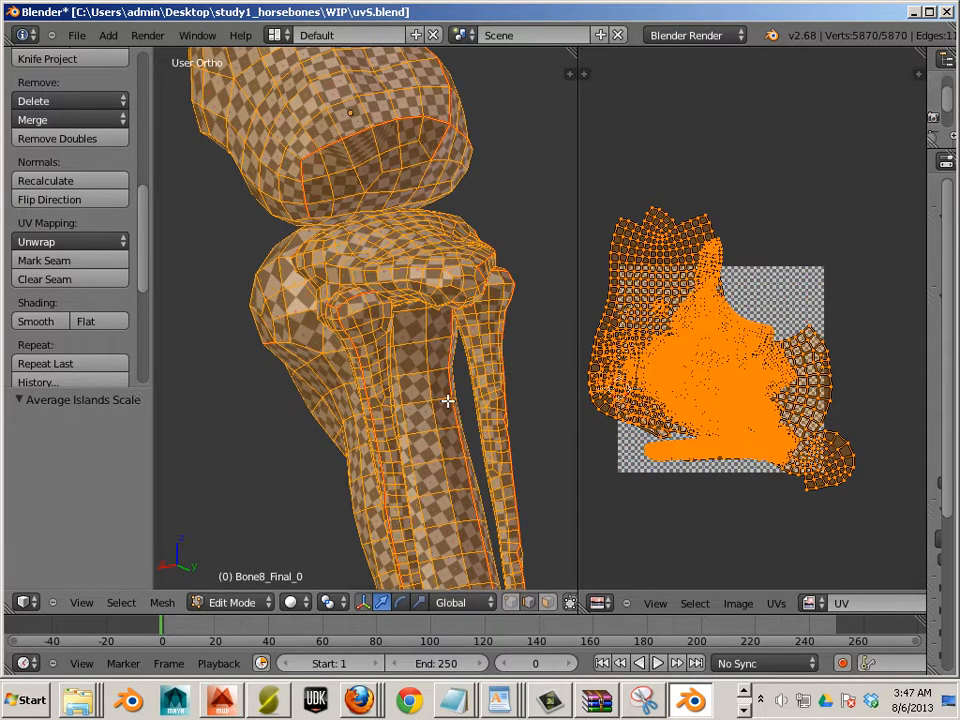
scroll(447, 400, up, 2)
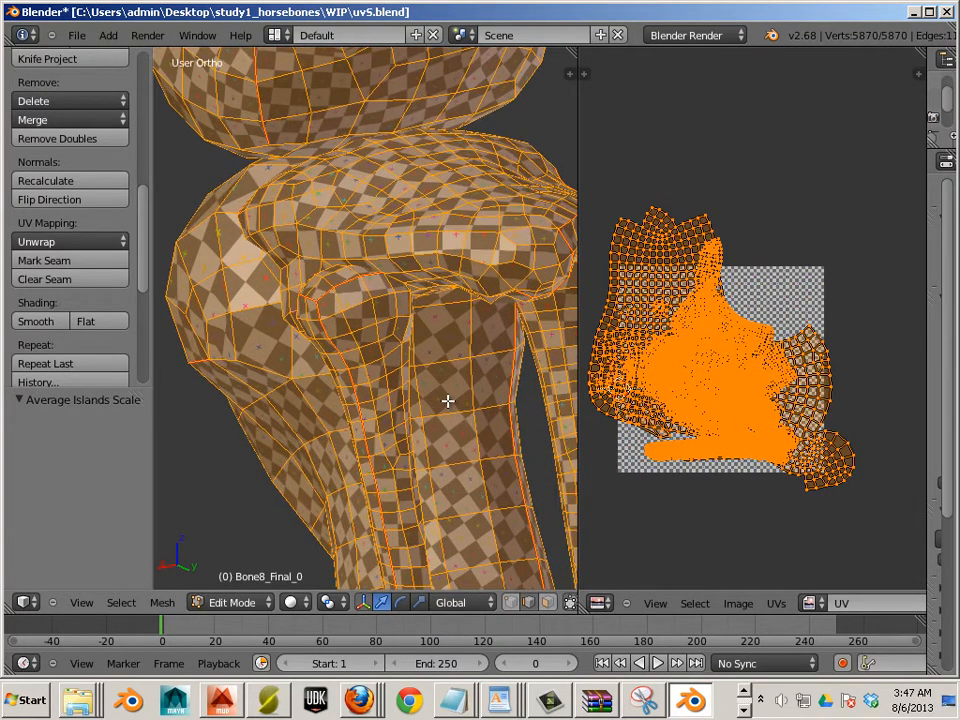
scroll(447, 400, down, 4)
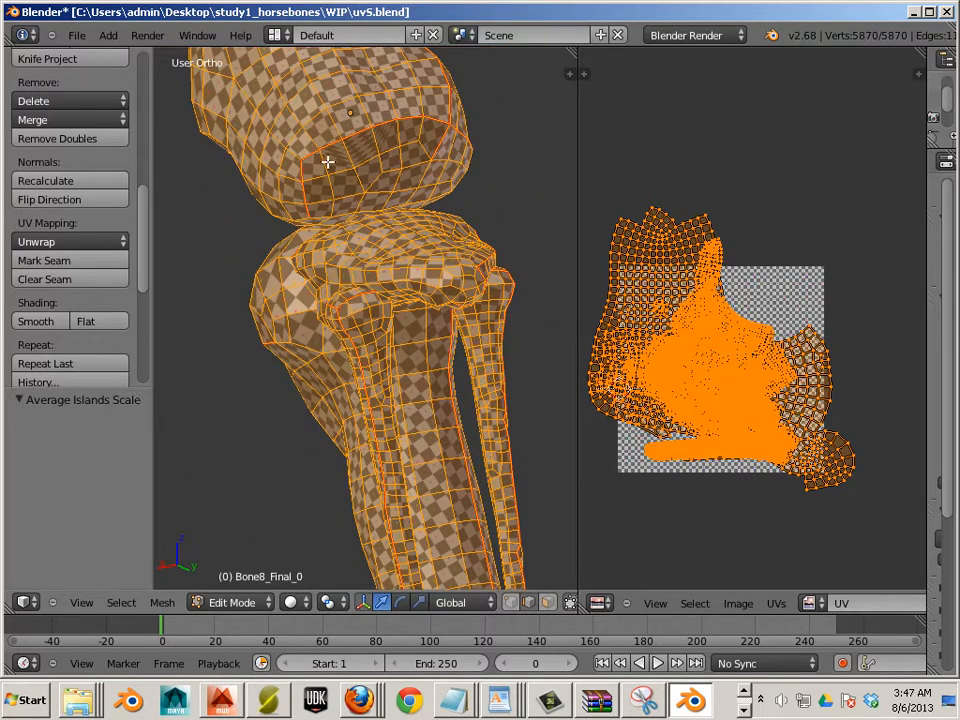
scroll(354, 218, up, 2)
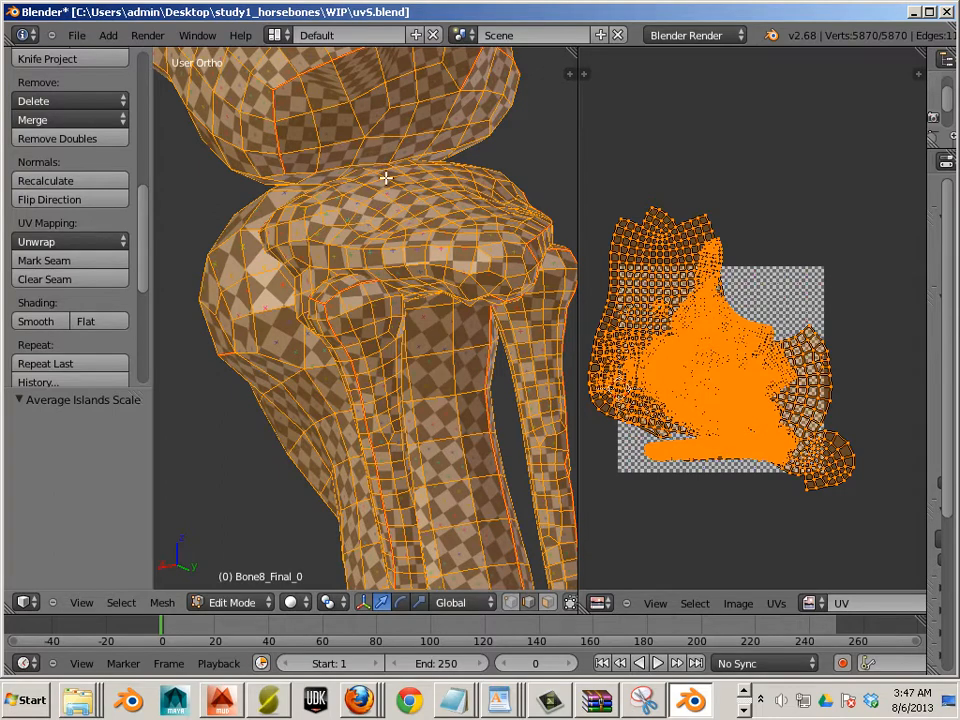
shift+middle_drag(410, 261, 411, 299)
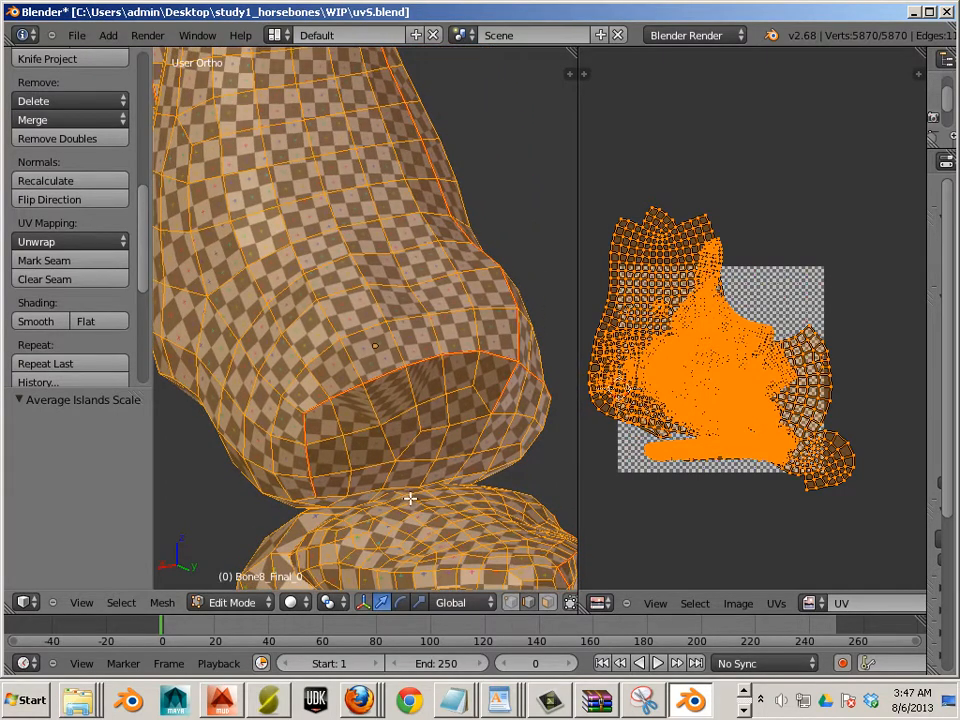
shift+middle_drag(407, 497, 370, 398)
scroll(444, 497, up, 5)
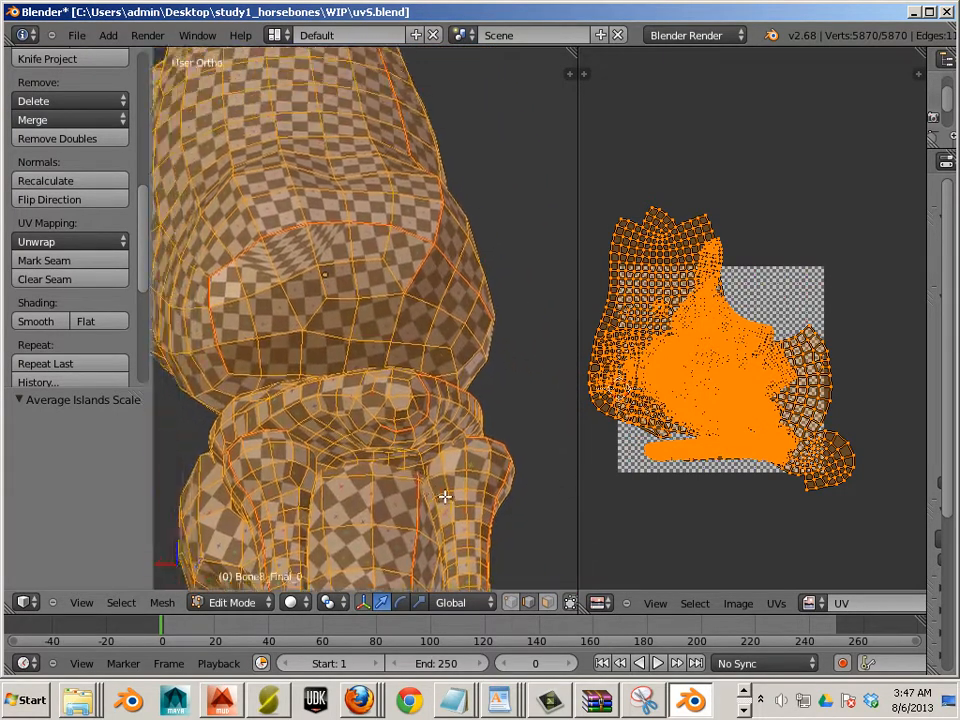
scroll(484, 480, up, 1)
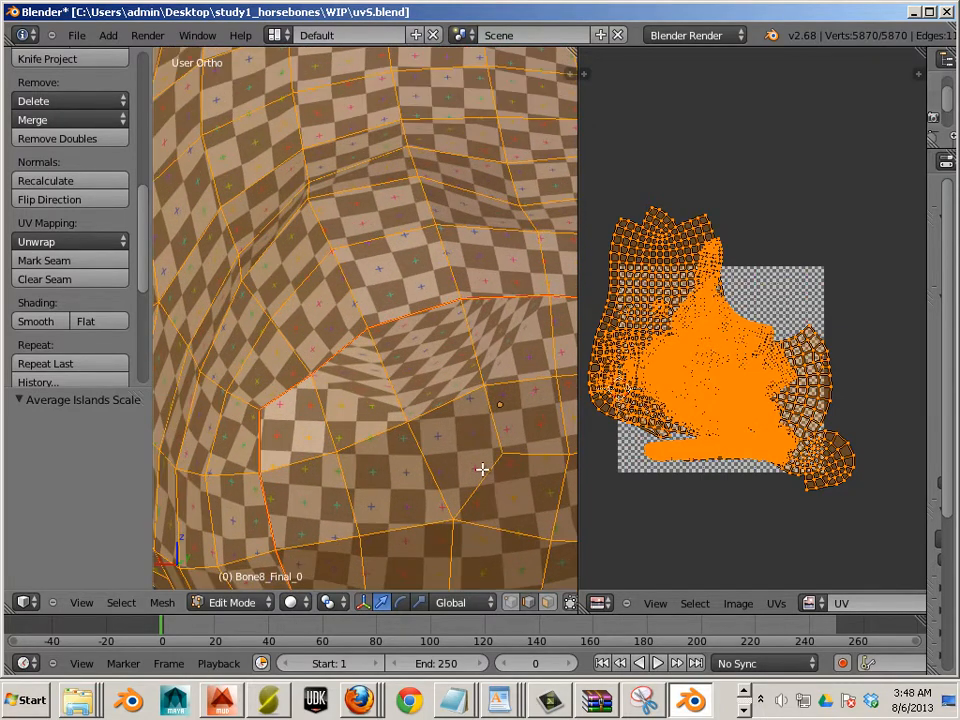
- Inspect the checker distortion beneath the seam at the upper bone's lower end, comparing Edit Mode and Object Mode
right_click(434, 375)
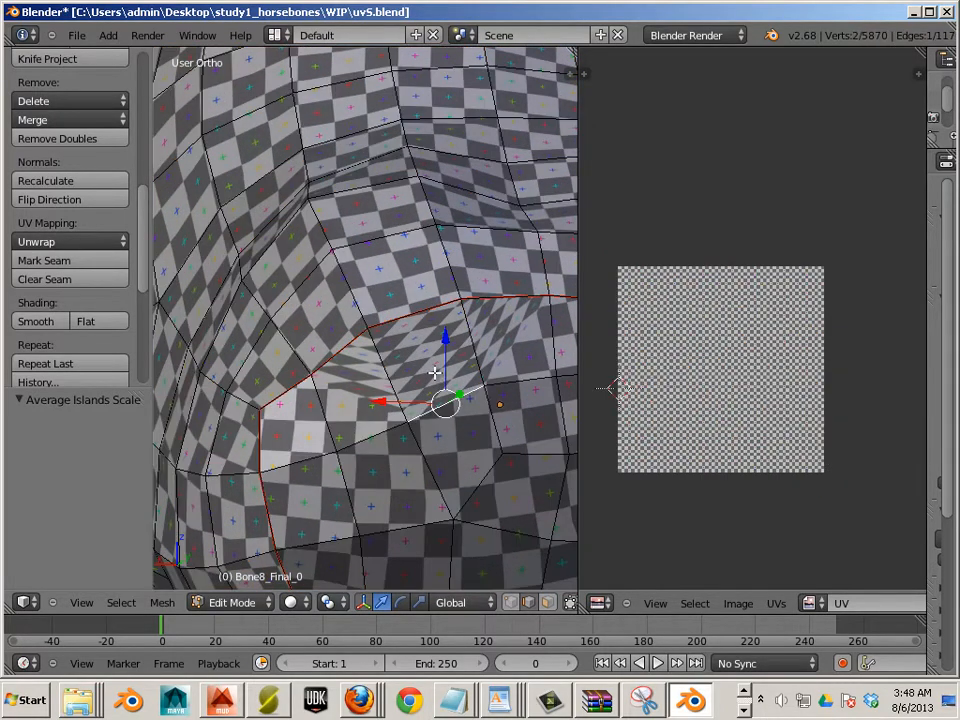
key(Tab)
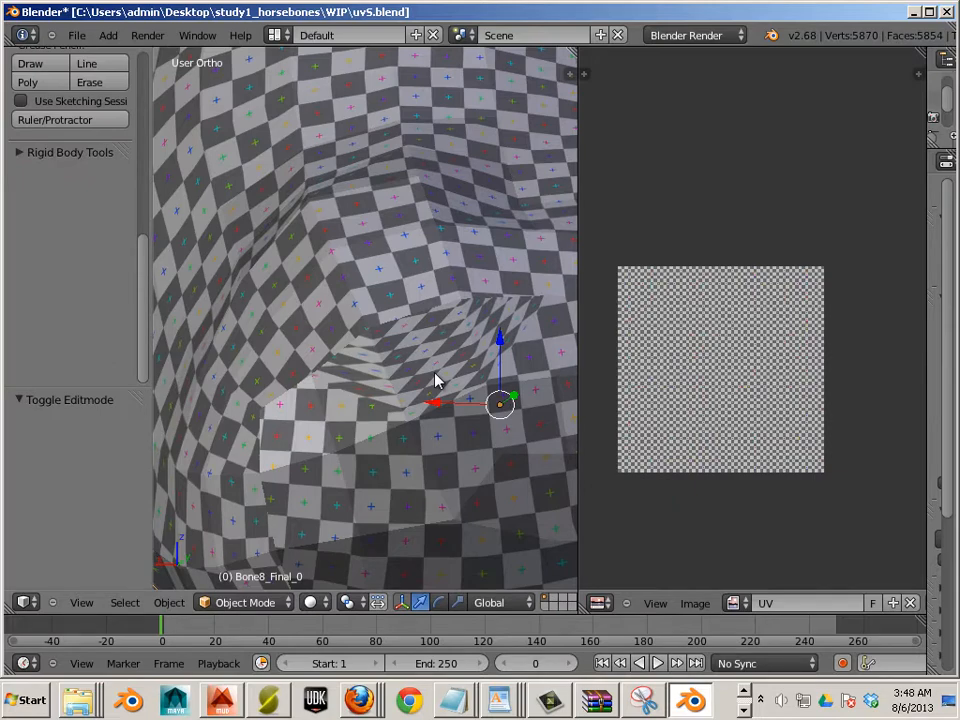
key(Tab)
key(Tab)
key(Tab)
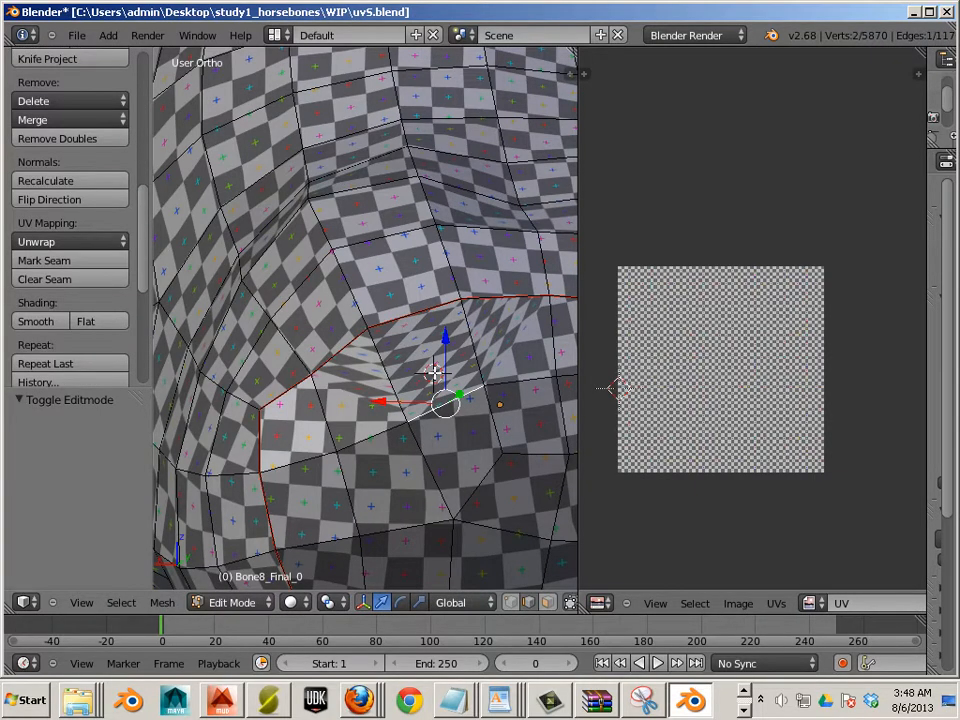
key(Tab)
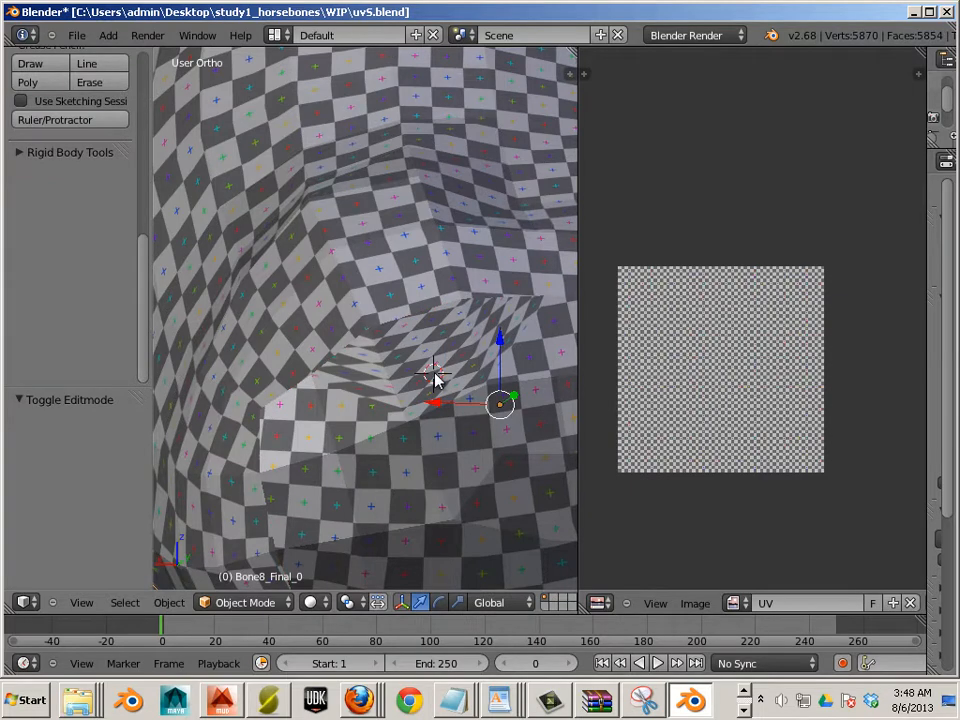
scroll(435, 377, down, 4)
scroll(435, 377, up, 4)
key(Tab)
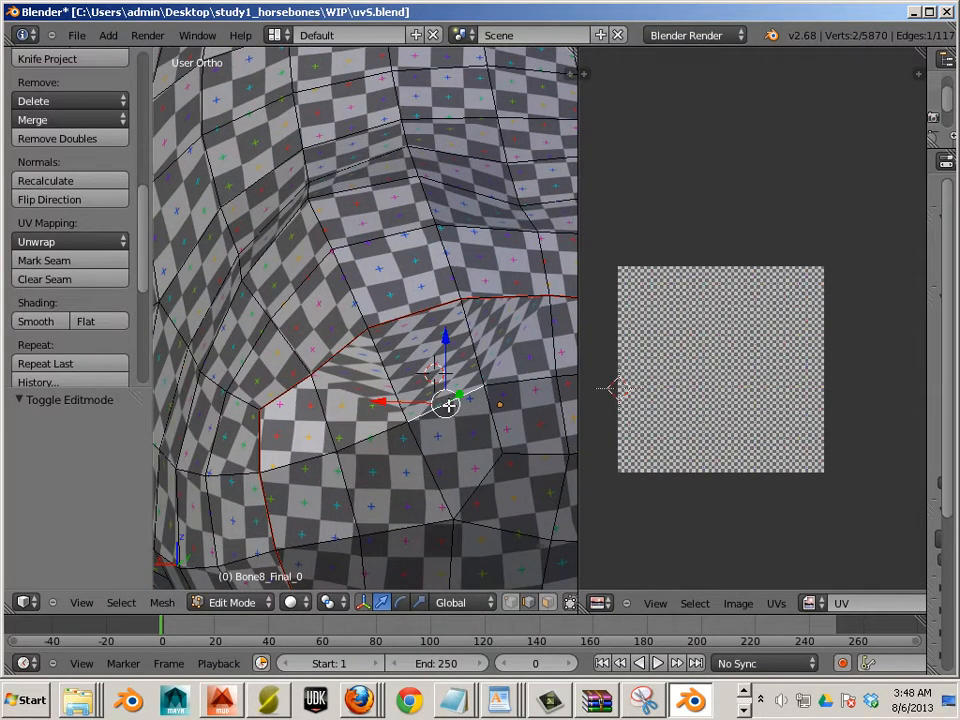
- Select the whole large upper bone as linked geometry and unwrap it again with the Angle Based method
key(l)
scroll(450, 404, up, 2)
scroll(656, 467, up, 4)
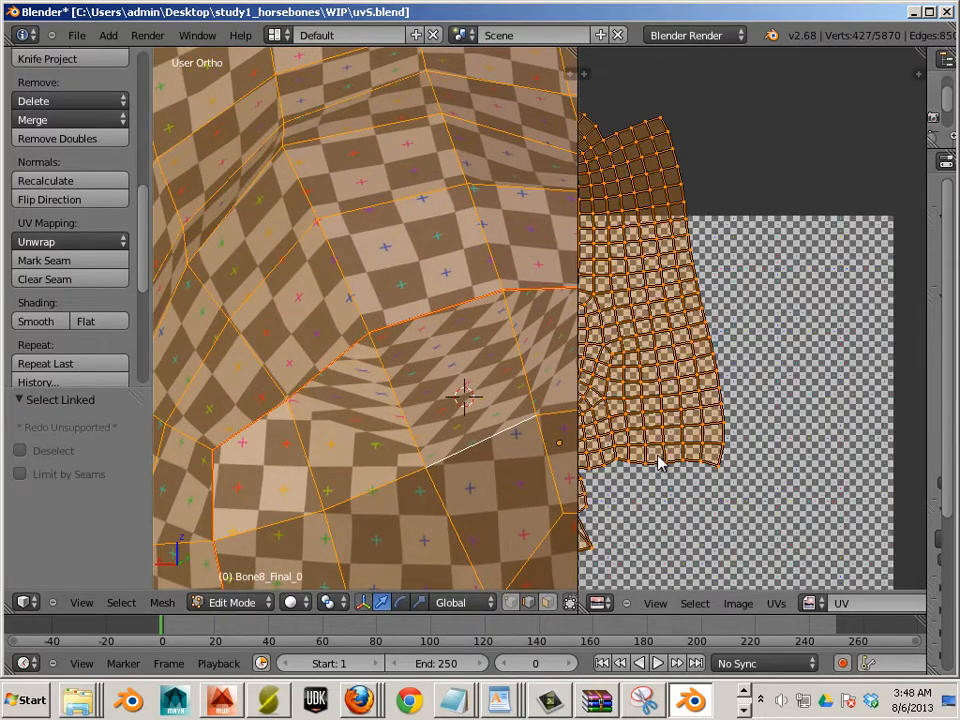
middle_drag(706, 428, 825, 360)
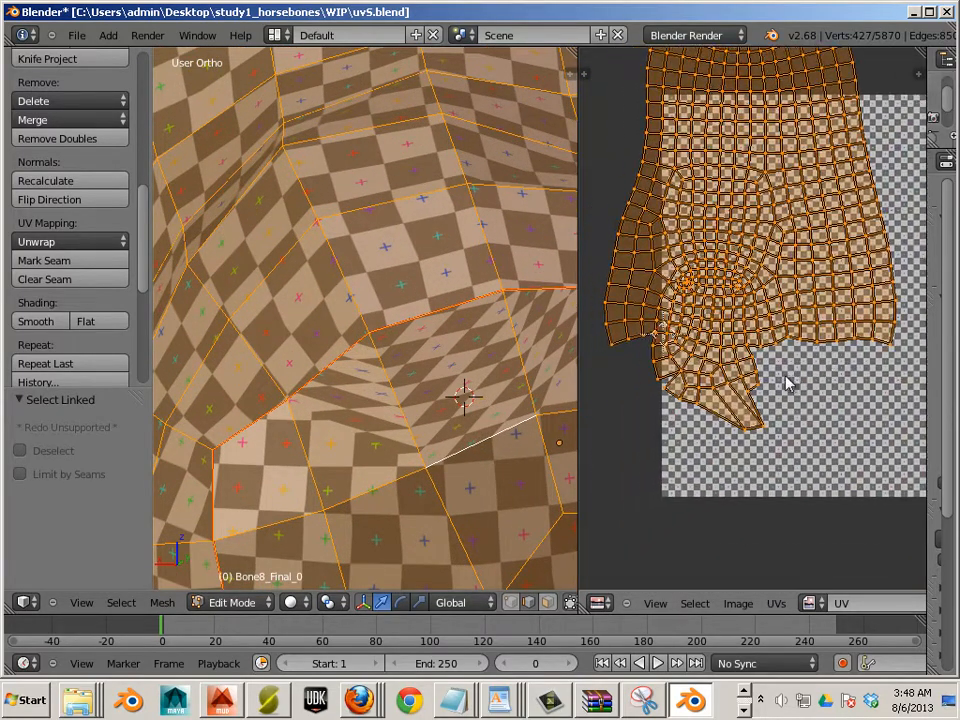
scroll(770, 370, down, 1)
scroll(755, 355, down, 1)
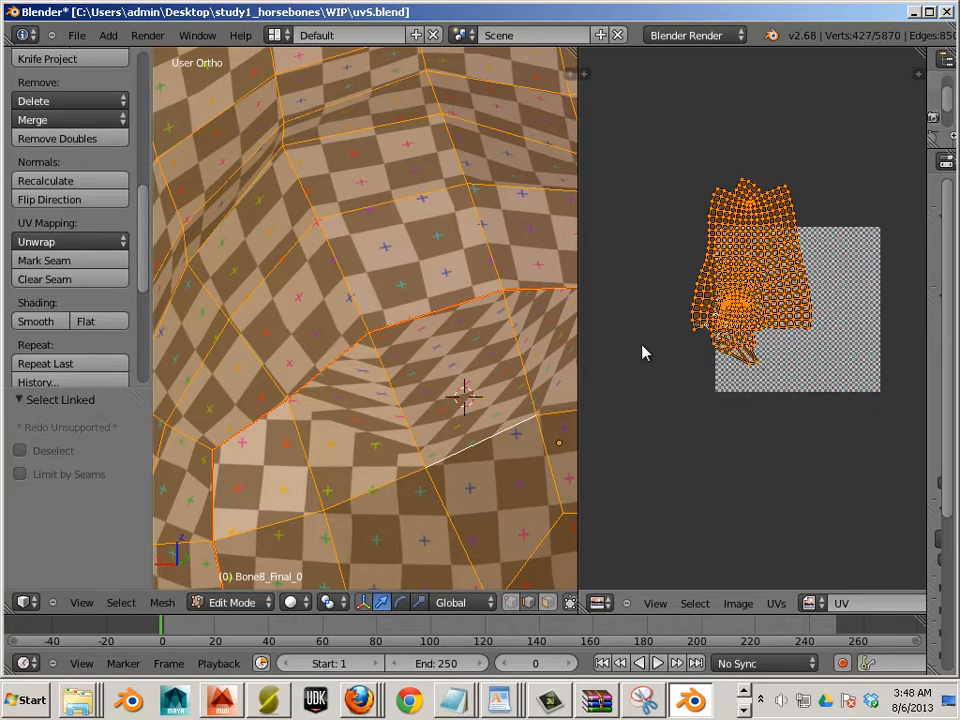
scroll(356, 292, down, 4)
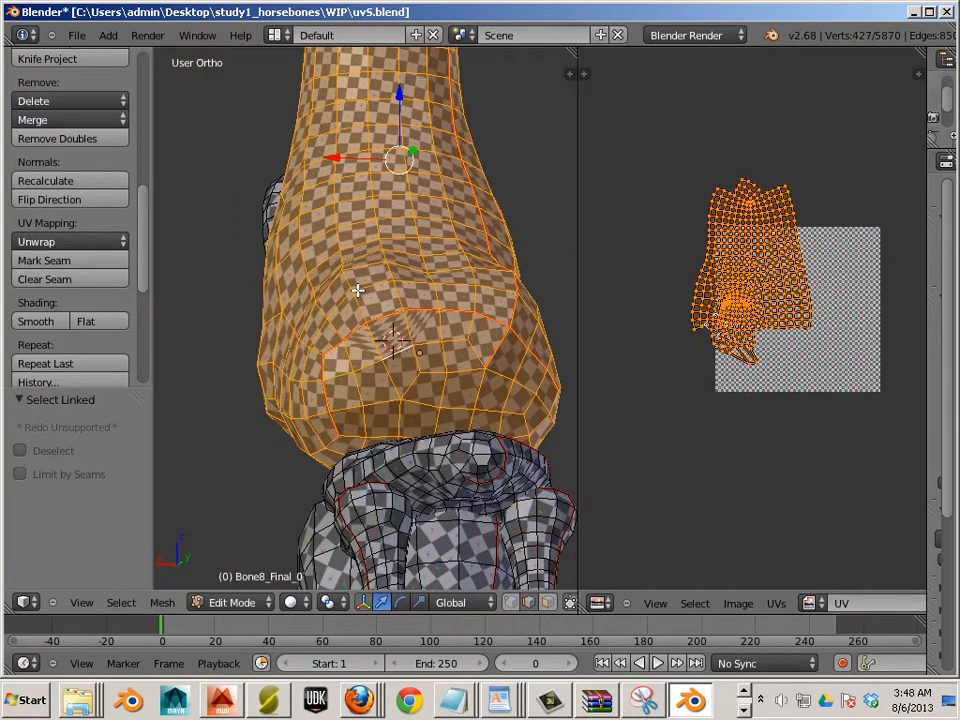
key(u)
click(374, 281)
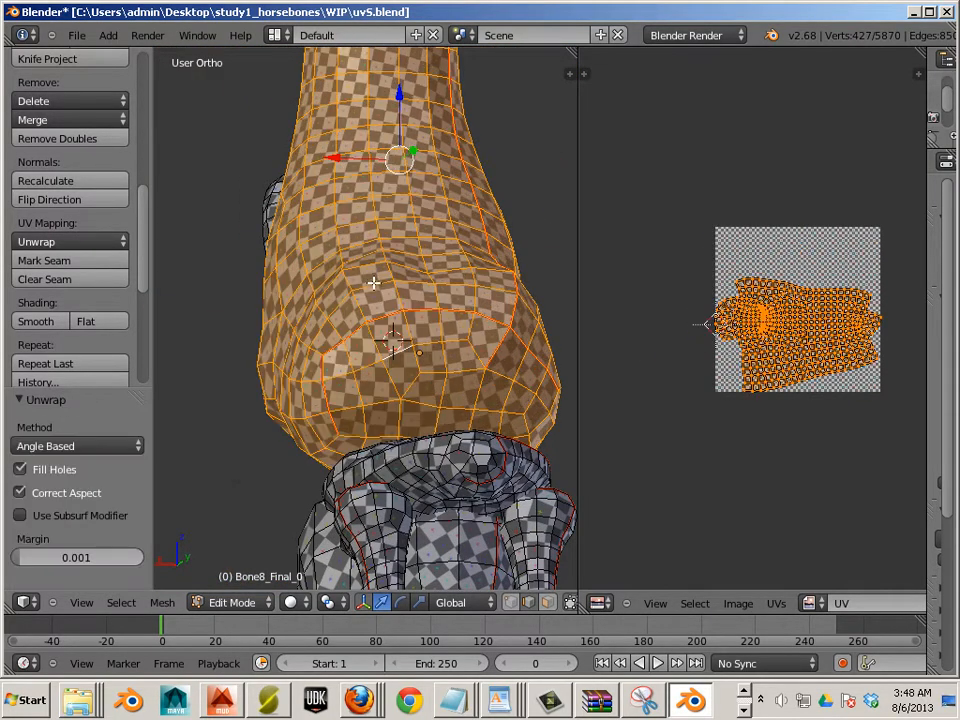
scroll(374, 292, down, 6)
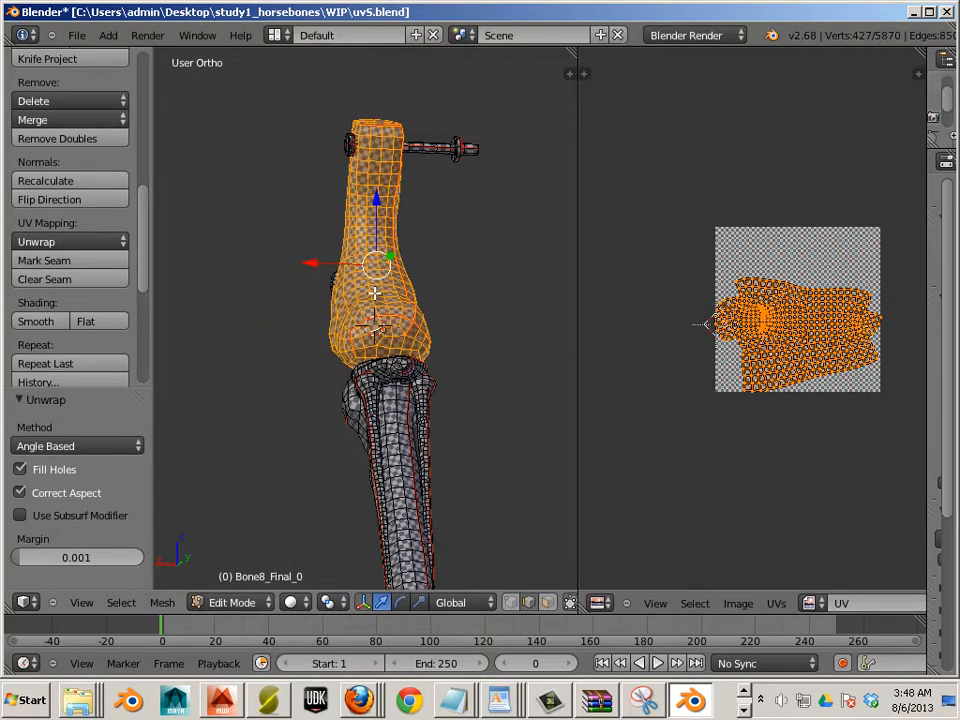
- Select all the geometry of the joined mesh and apply Average Islands Scale to its UVs
key(a)
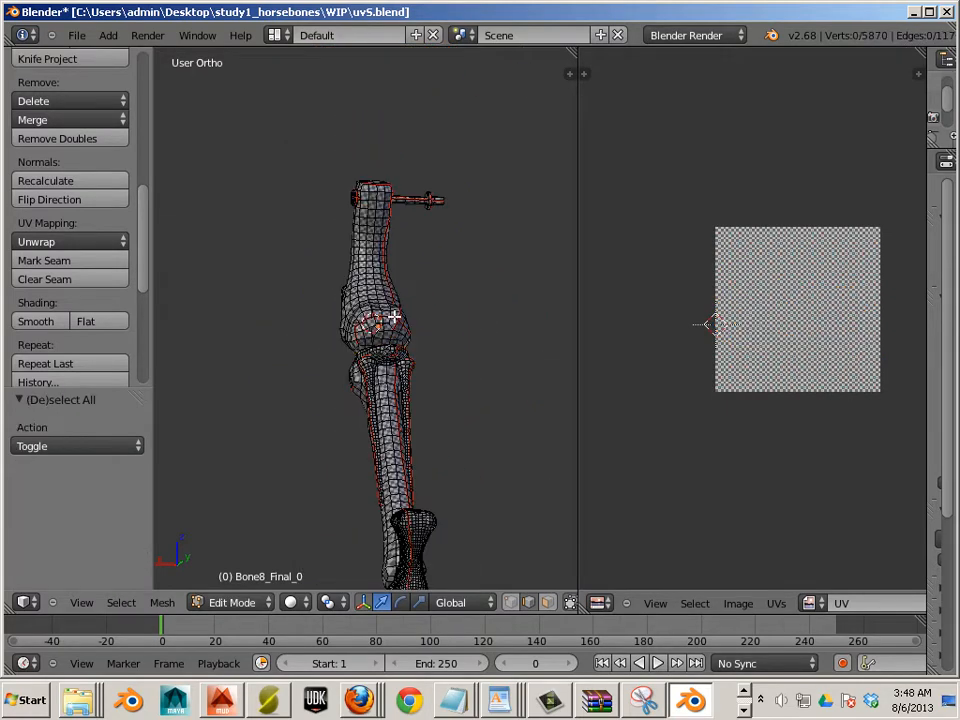
key(a)
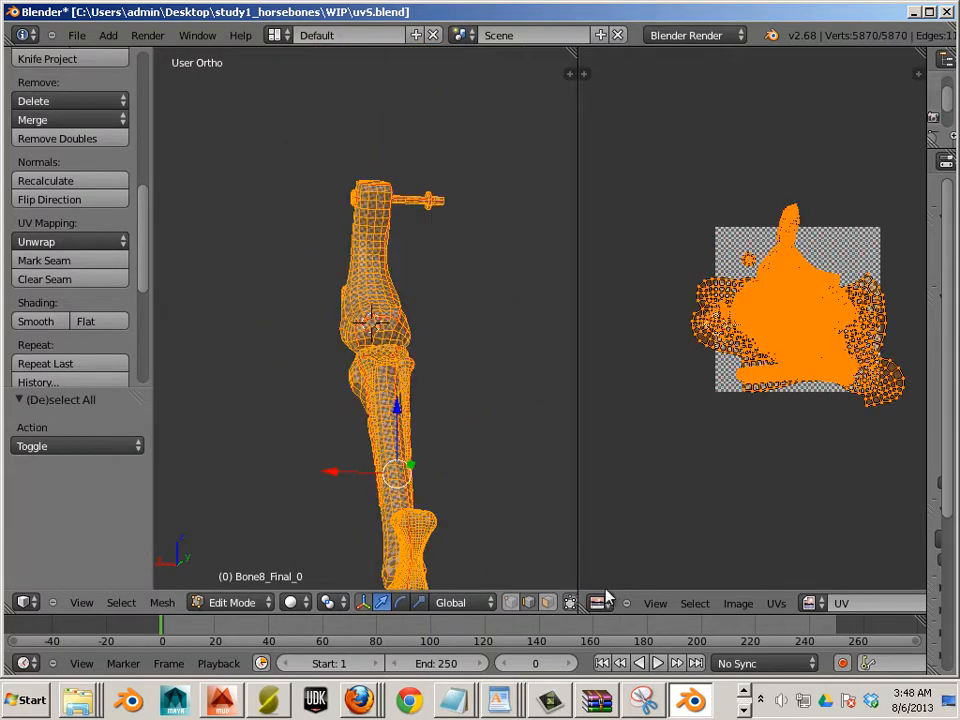
click(776, 604)
click(716, 431)
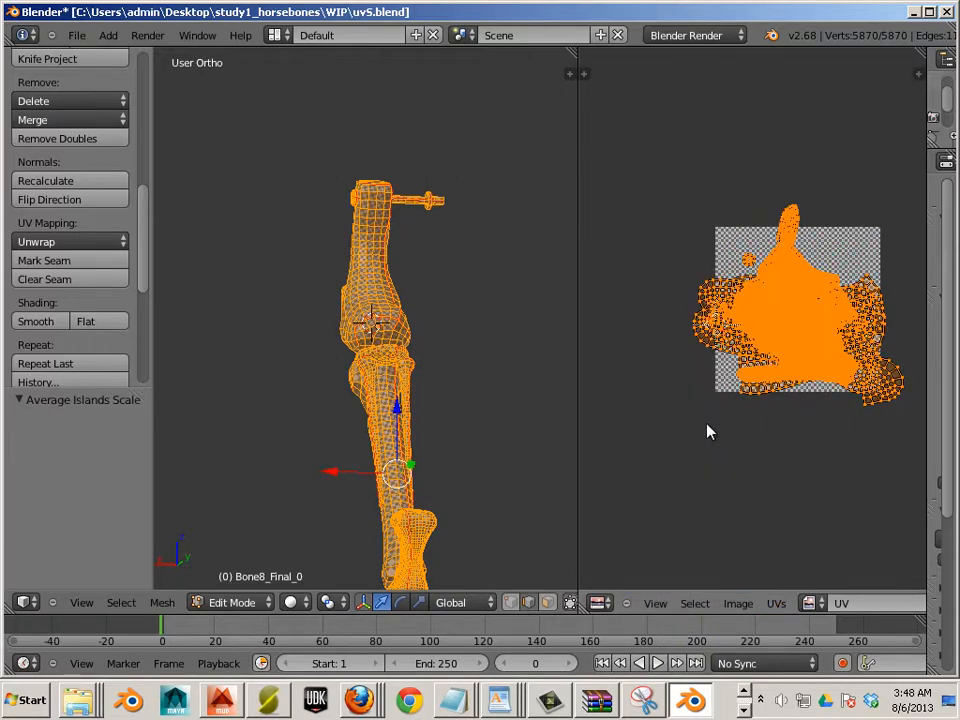
- Check the checker scale on the upper bone and pack all UV islands into the texture square with a 0.001 margin
scroll(392, 384, down, 1)
scroll(400, 387, up, 2)
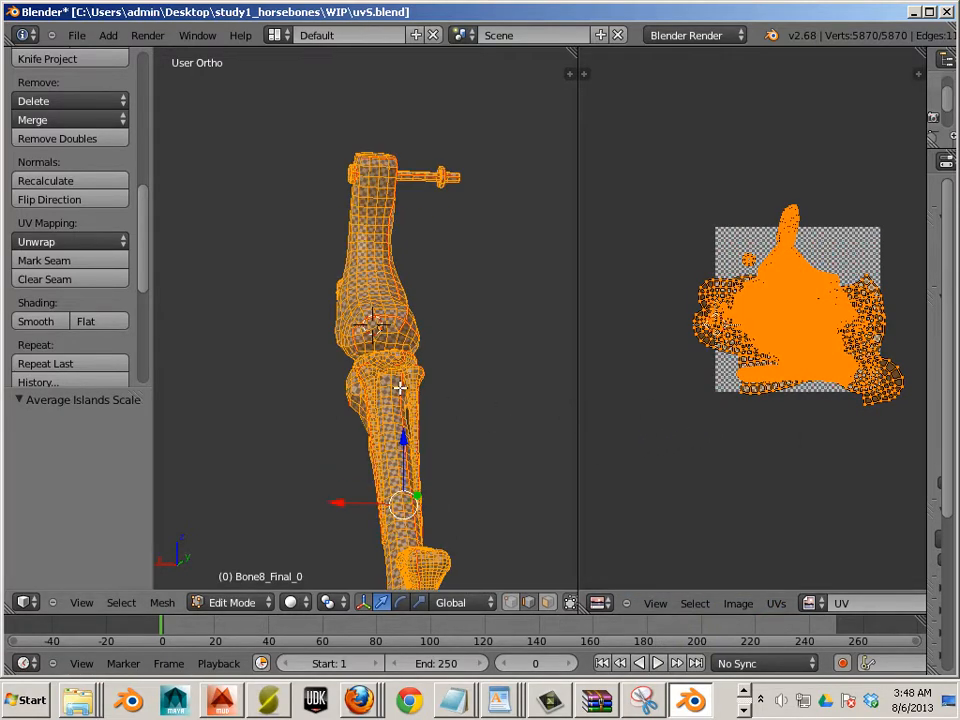
scroll(313, 396, up, 4)
middle_drag(276, 420, 388, 489)
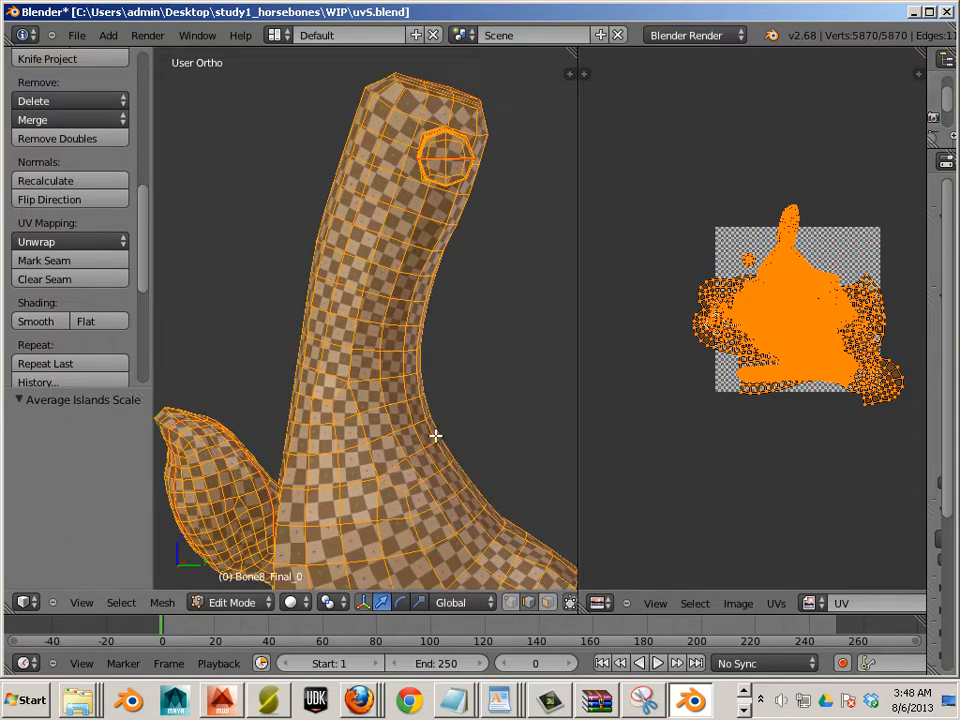
click(776, 603)
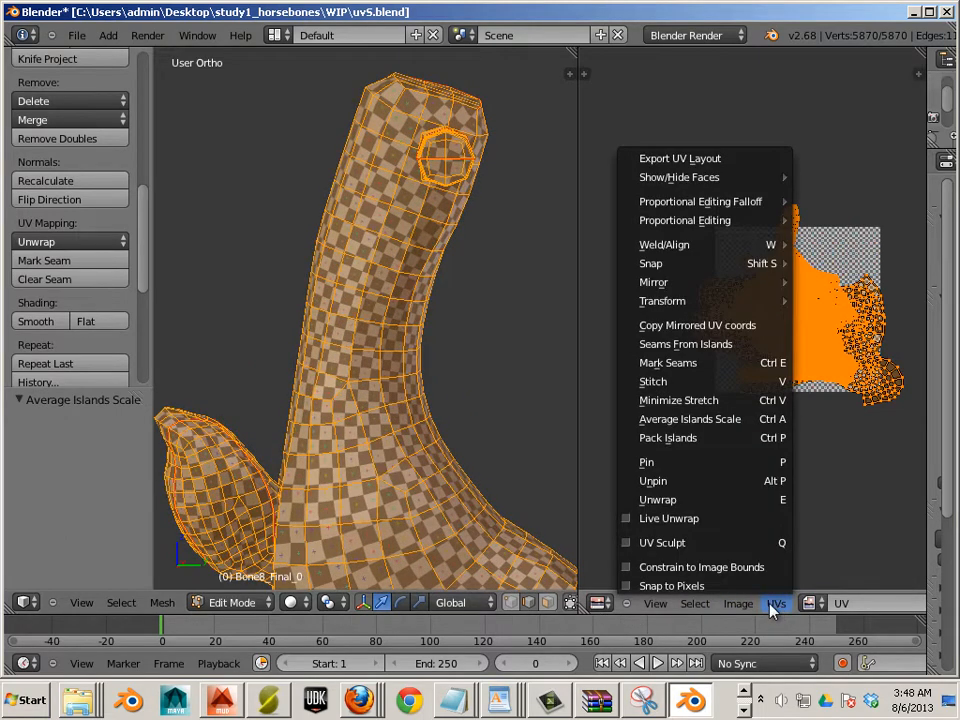
click(718, 446)
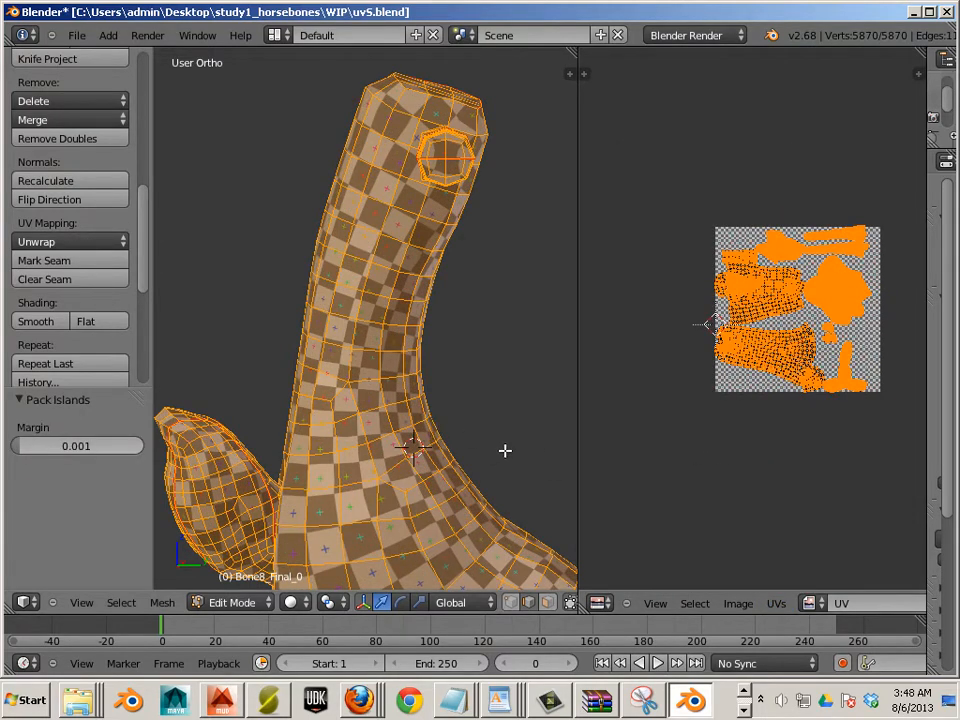
- Examine the checker pattern from the upper bone down the long bones to the ankle bones
middle_drag(414, 493, 346, 527)
shift+middle_drag(360, 467, 364, 202)
shift+middle_drag(453, 553, 279, 371)
mouse_move(352, 527)
shift+middle_down()
mouse_move(330, 452)
mouse_move(320, 310)
shift+middle_up()
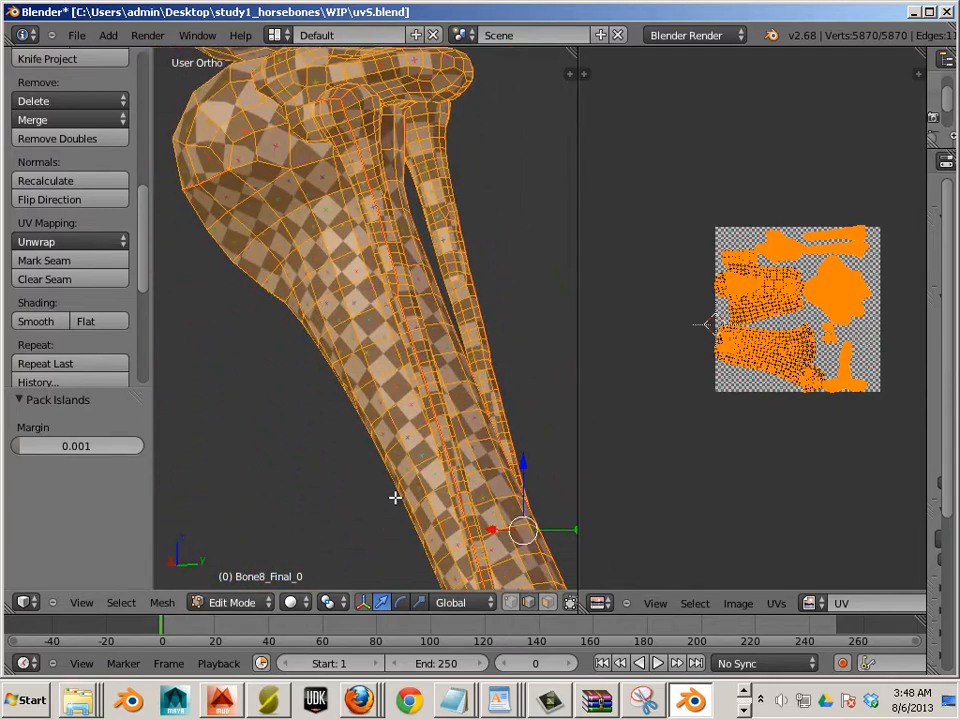
shift+middle_drag(416, 536, 207, 202)
mouse_move(306, 440)
shift+middle_down()
mouse_move(270, 272)
mouse_move(286, 281)
mouse_move(278, 404)
shift+middle_up()
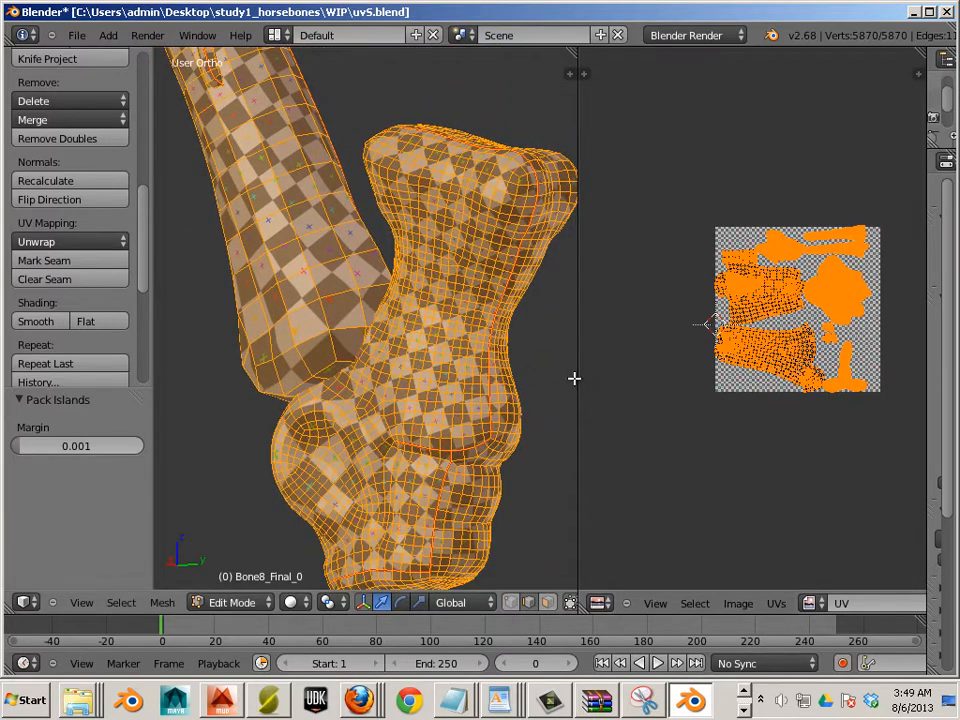
- Enlarge the UV editor and examine the packed islands, singling out the small fan-shaped bone island and clearing the UV selection
key(a)
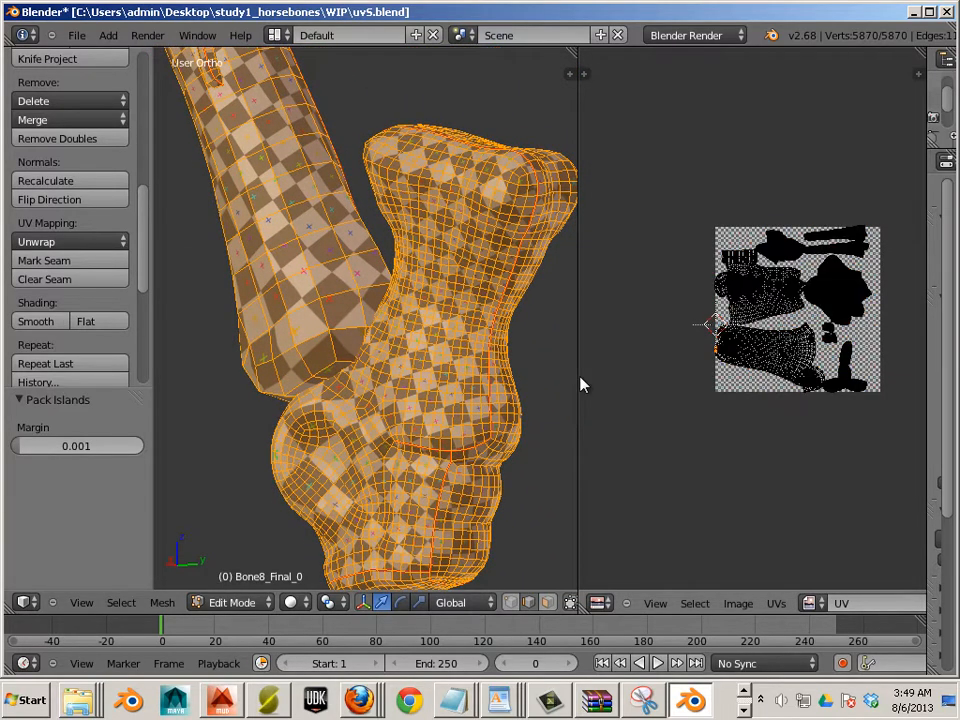
drag(577, 377, 443, 371)
scroll(553, 375, up, 3)
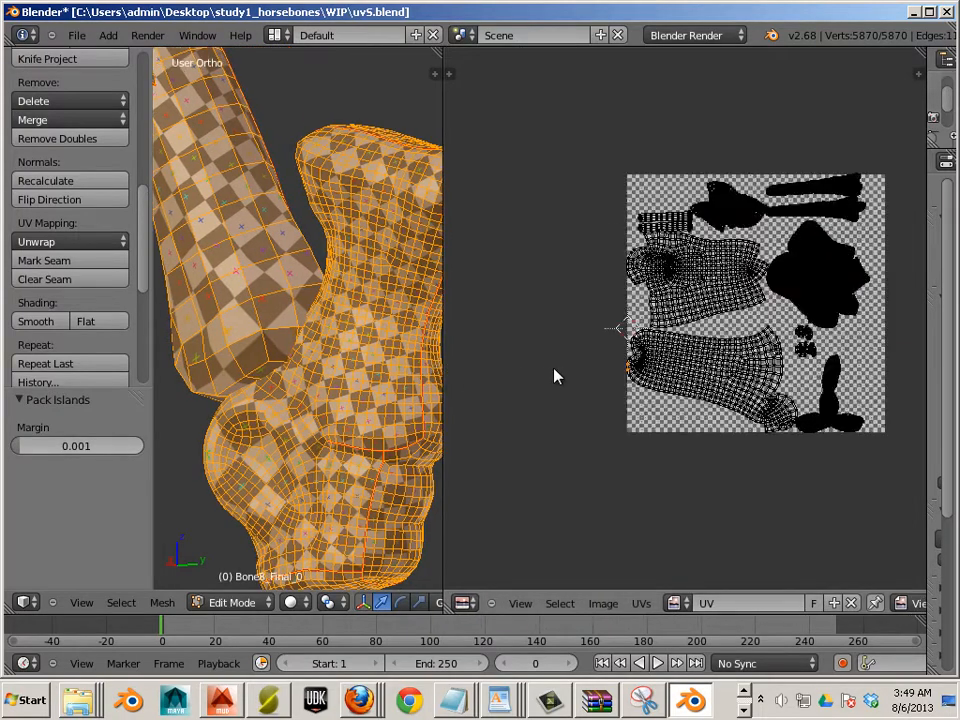
scroll(491, 430, up, 2)
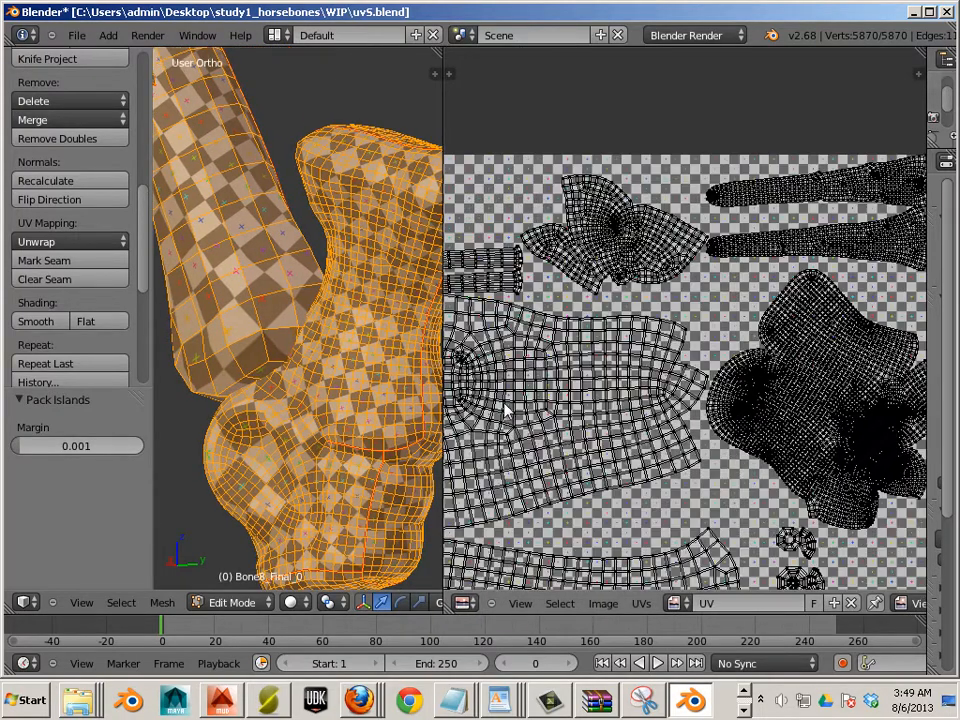
scroll(505, 410, down, 1)
scroll(505, 410, up, 2)
key(l)
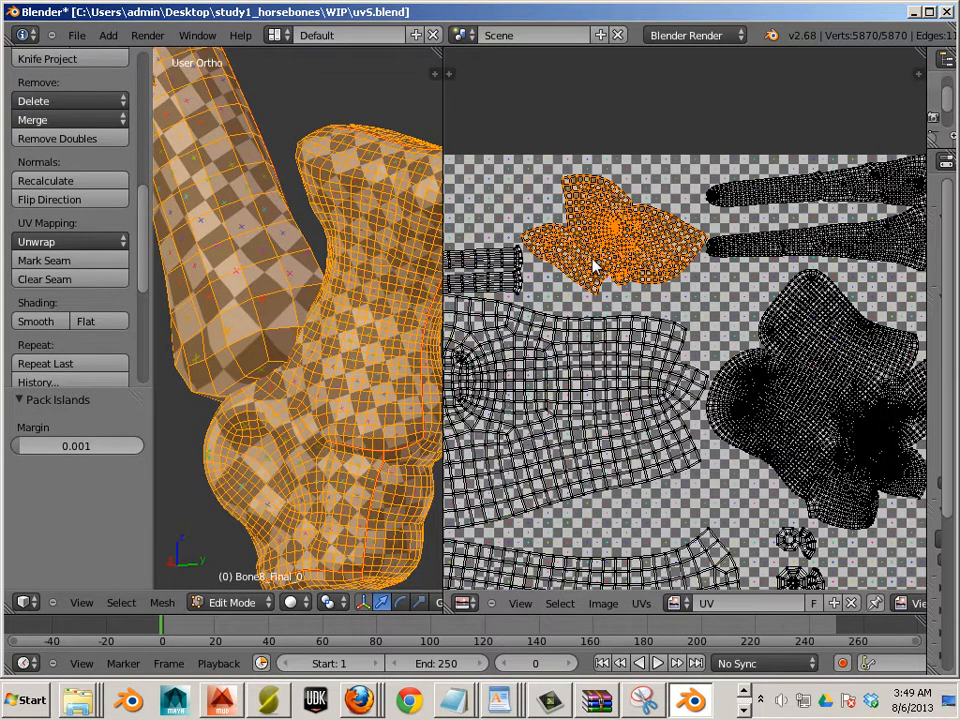
key(a)
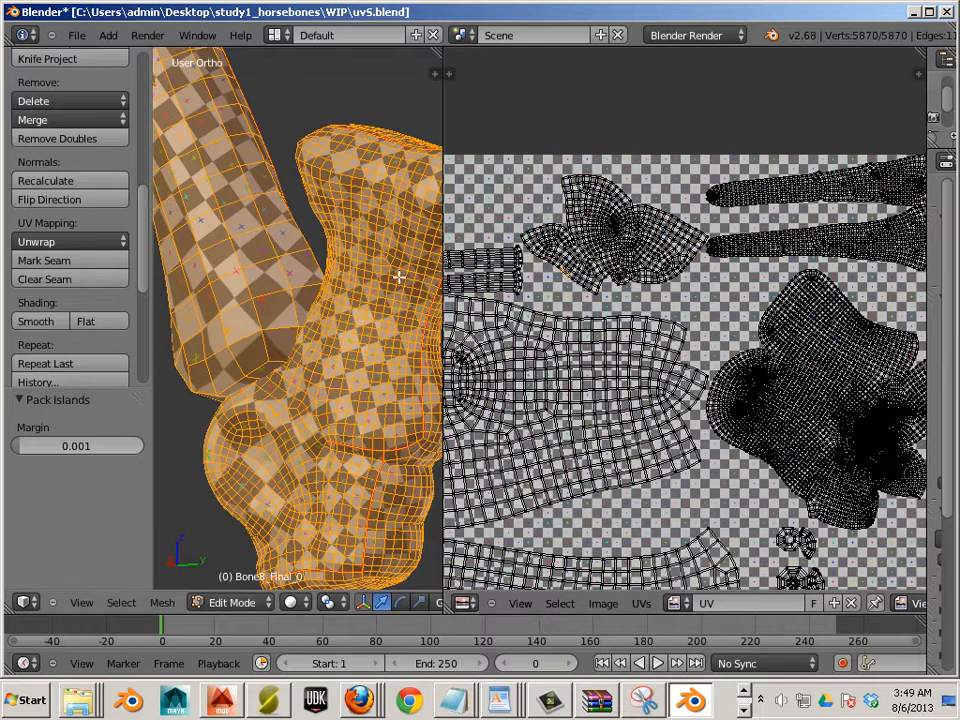
- Clear the mesh selection and select the large upper bone together with its bolt head as linked geometry
key(a)
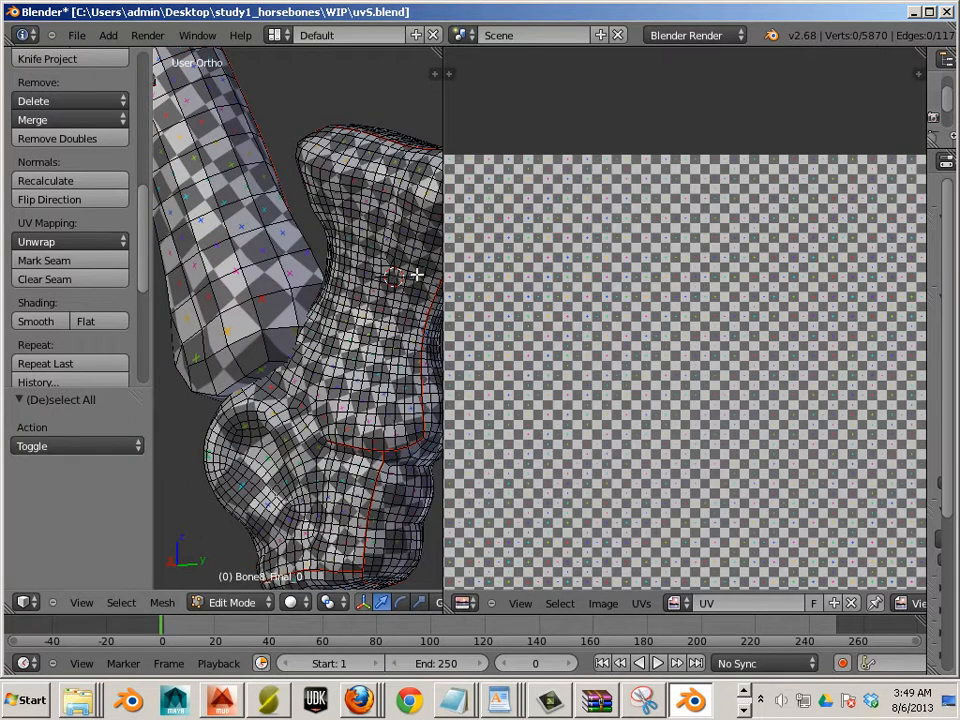
scroll(369, 292, down, 2)
scroll(352, 305, down, 1)
shift+middle_drag(331, 278, 403, 510)
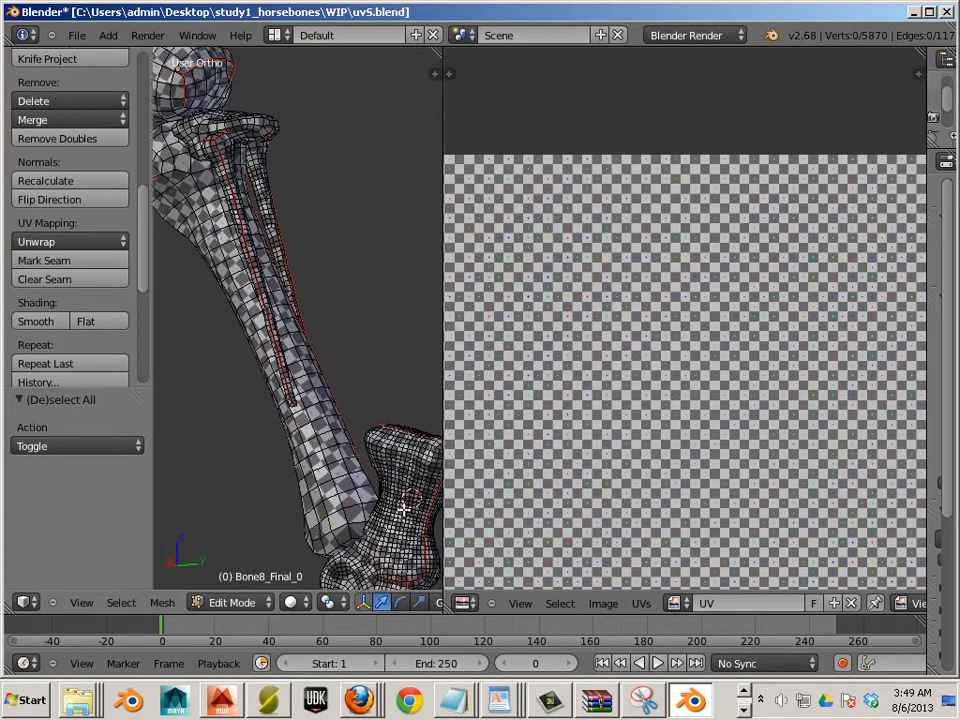
shift+middle_drag(309, 277, 418, 468)
shift+middle_drag(297, 308, 348, 422)
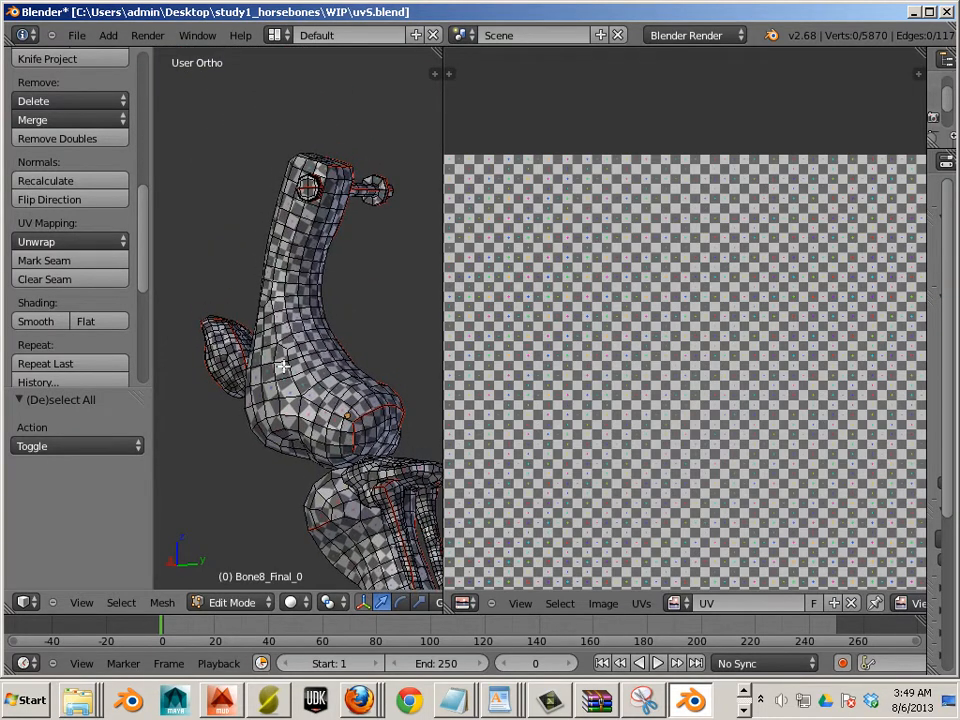
shift+middle_drag(240, 450, 313, 432)
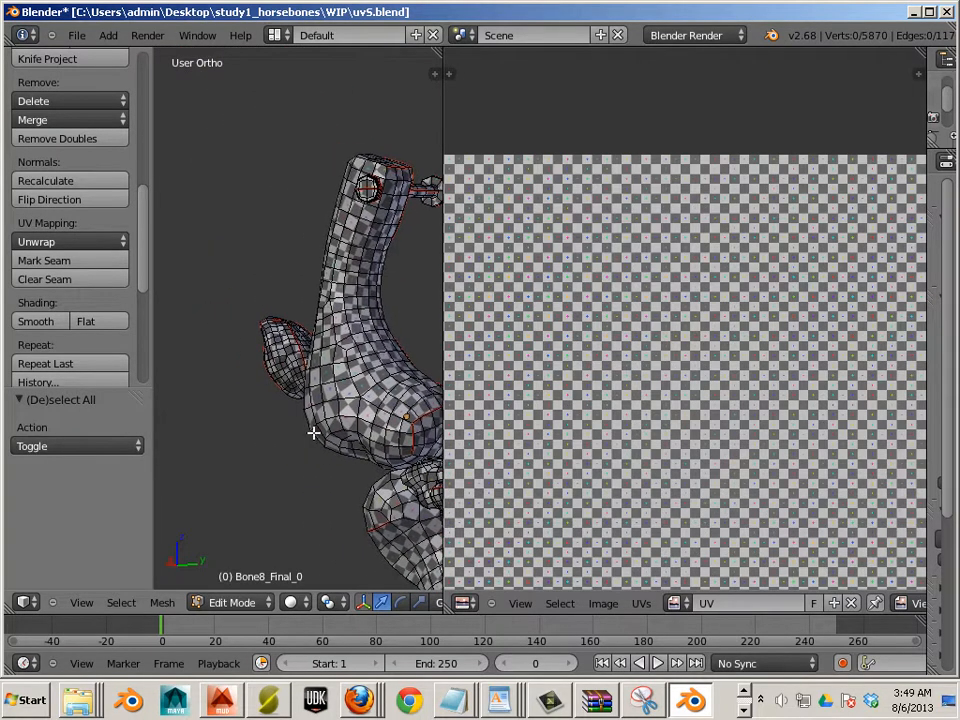
scroll(326, 424, up, 1)
right_click(337, 416)
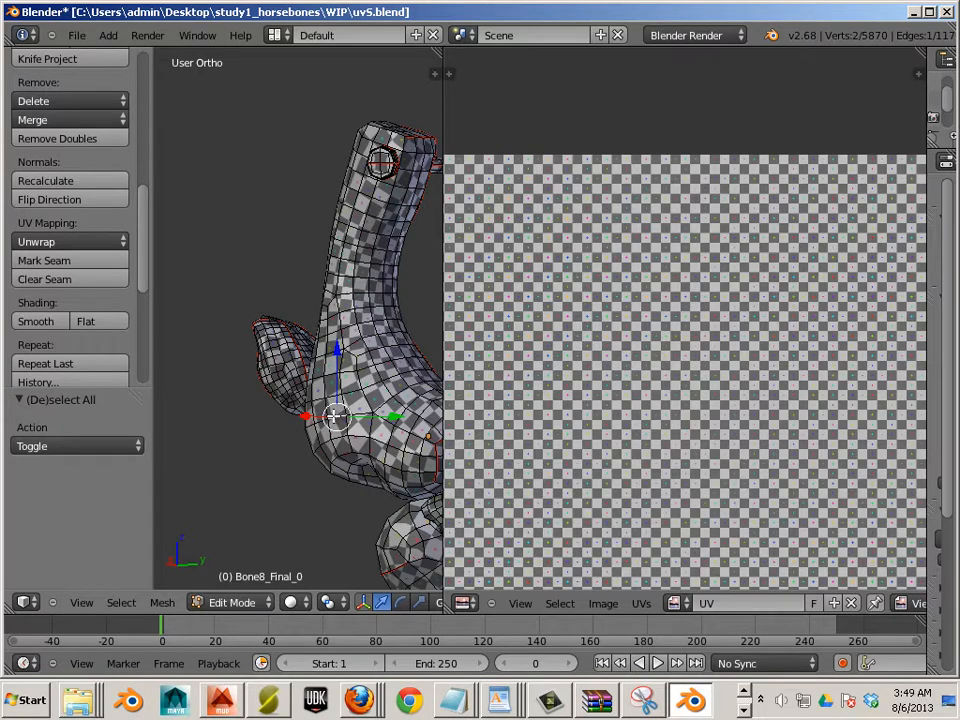
key(l)
key(l)
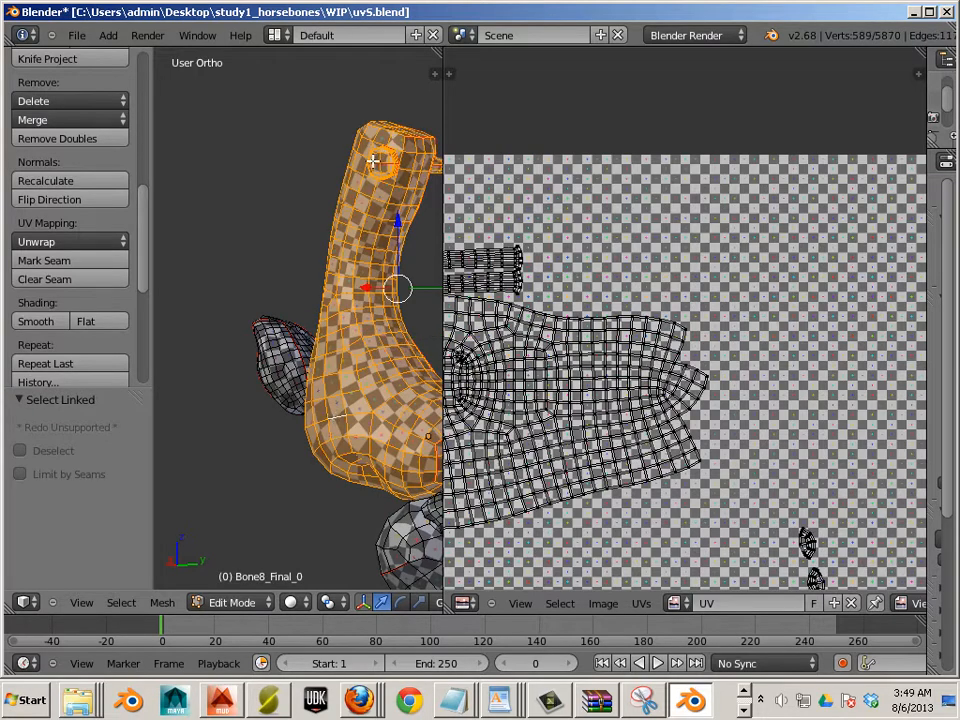
- Select only the linked bolt parts at the upper bone's top, duplicate them, and move the copy -76.516 along Z
right_click(401, 128)
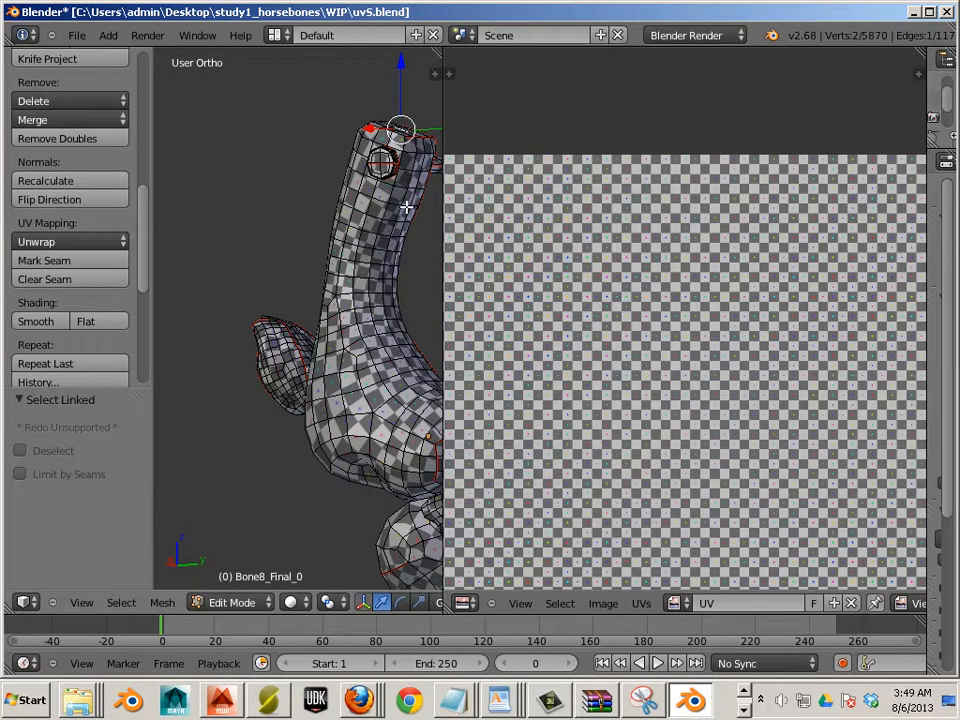
middle_drag(403, 232, 317, 201)
right_click(352, 181)
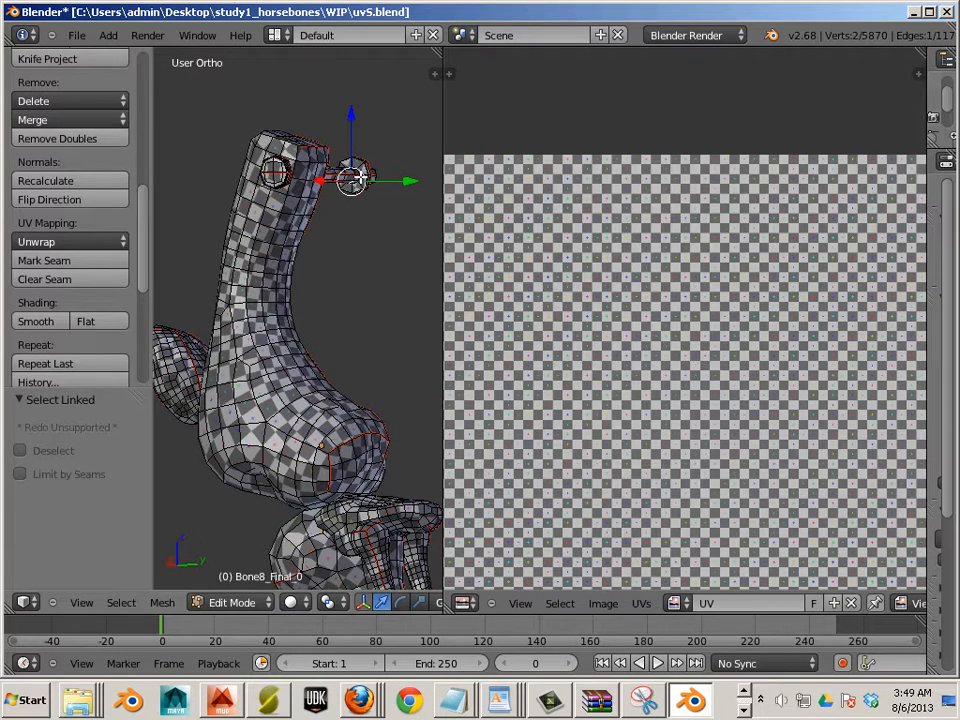
key(l)
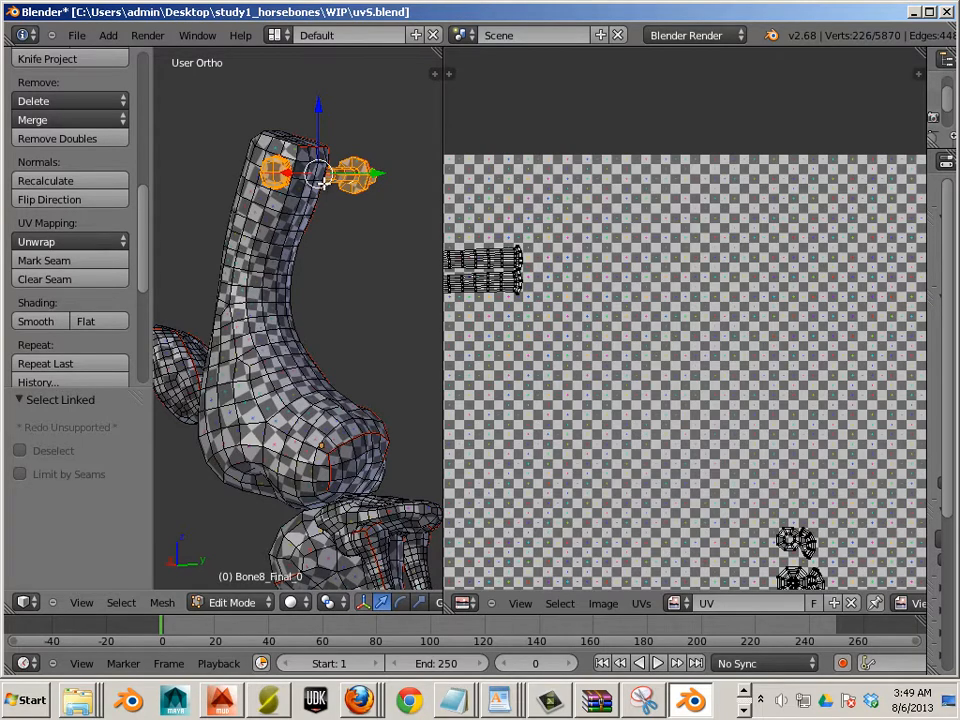
key(shift+d)
key(Escape)
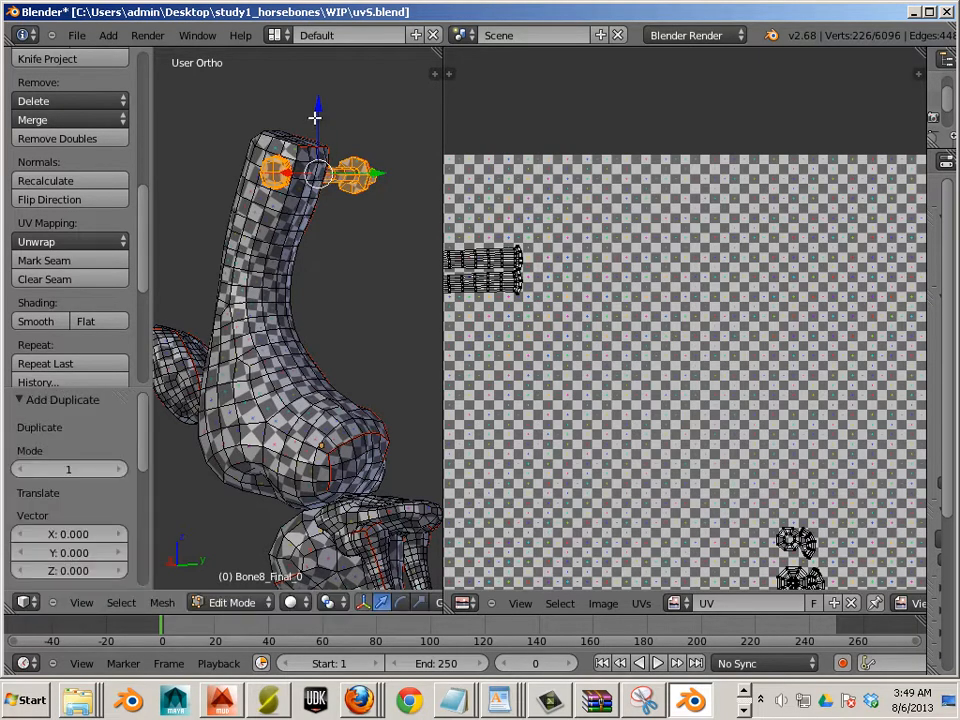
drag(314, 117, 316, 355)
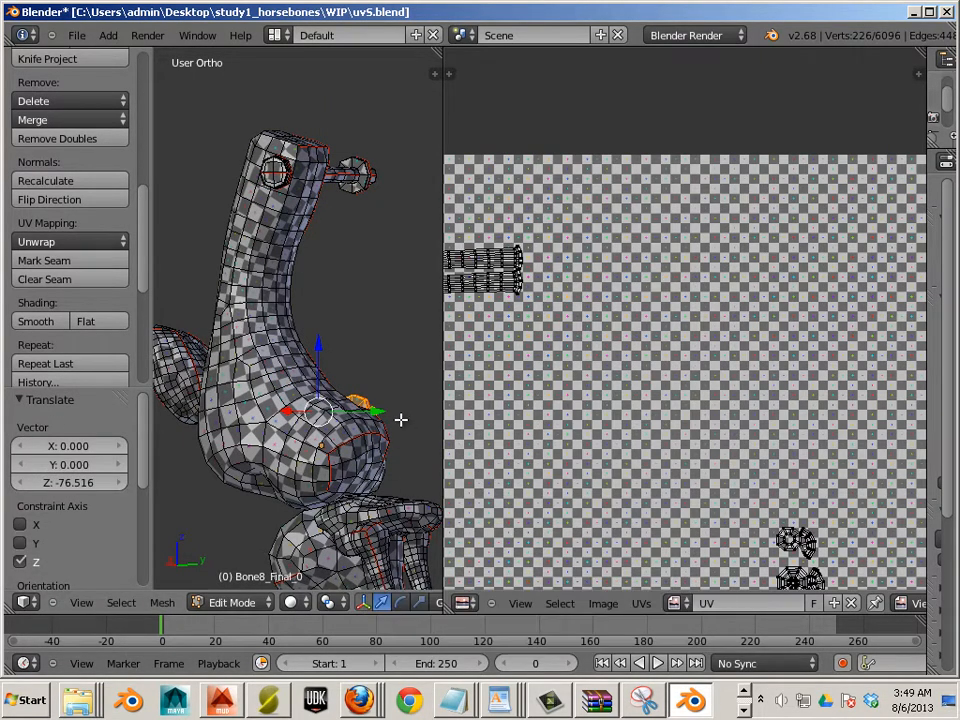
- Fit the bolt copy through the upper bone's lower end by moving it 6.967 along X and -11.144 along Z
middle_drag(400, 420, 242, 411)
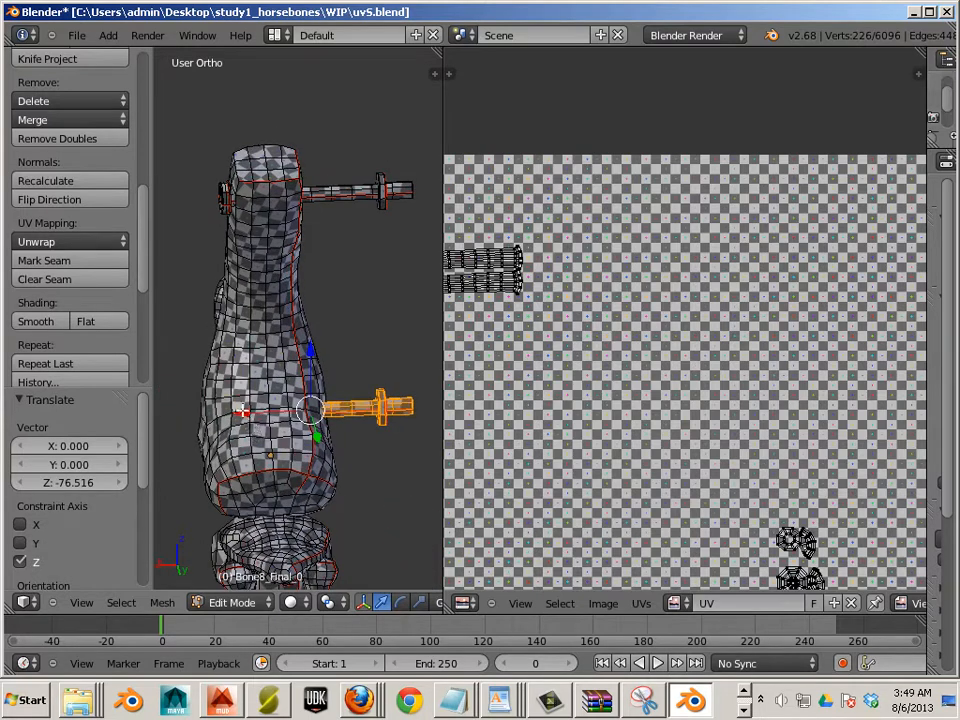
drag(242, 411, 218, 448)
middle_drag(218, 448, 365, 448)
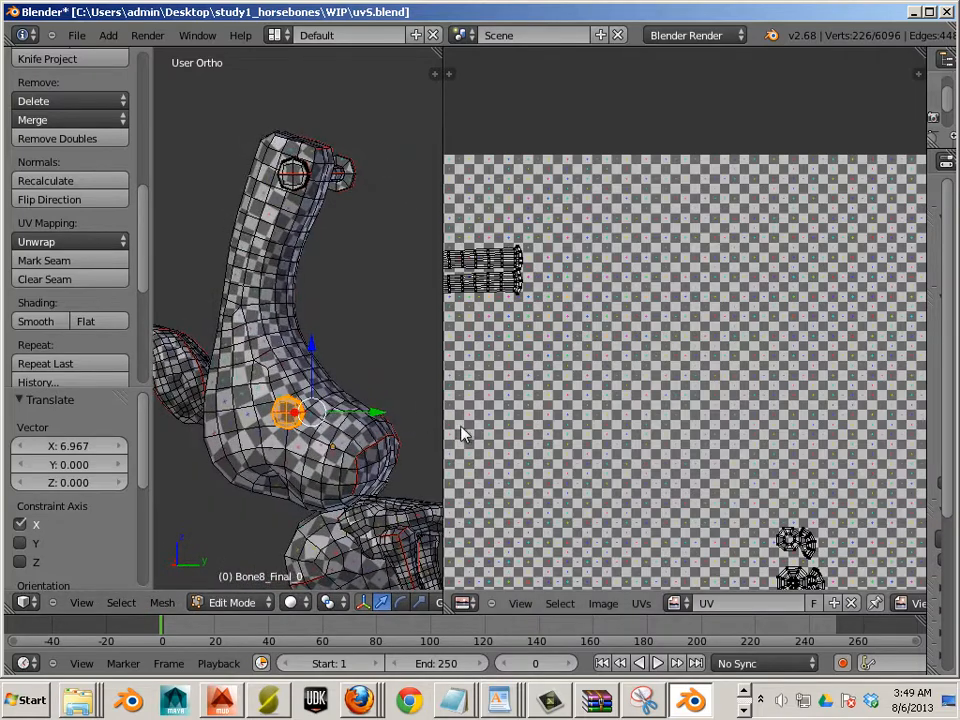
drag(443, 437, 631, 444)
shift+middle_drag(520, 437, 503, 243)
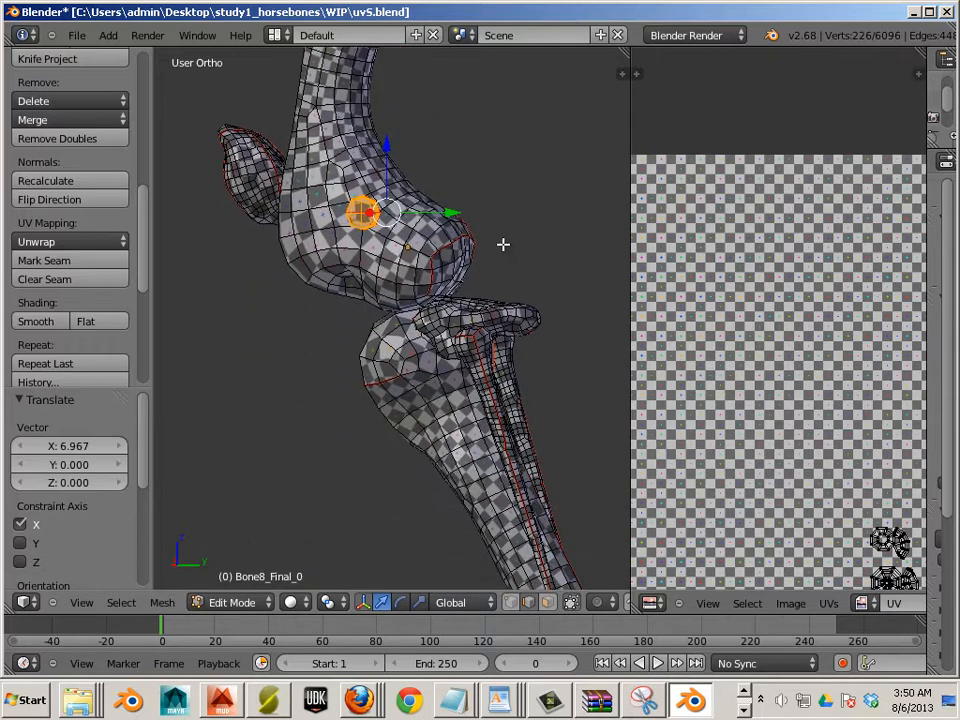
drag(390, 148, 386, 186)
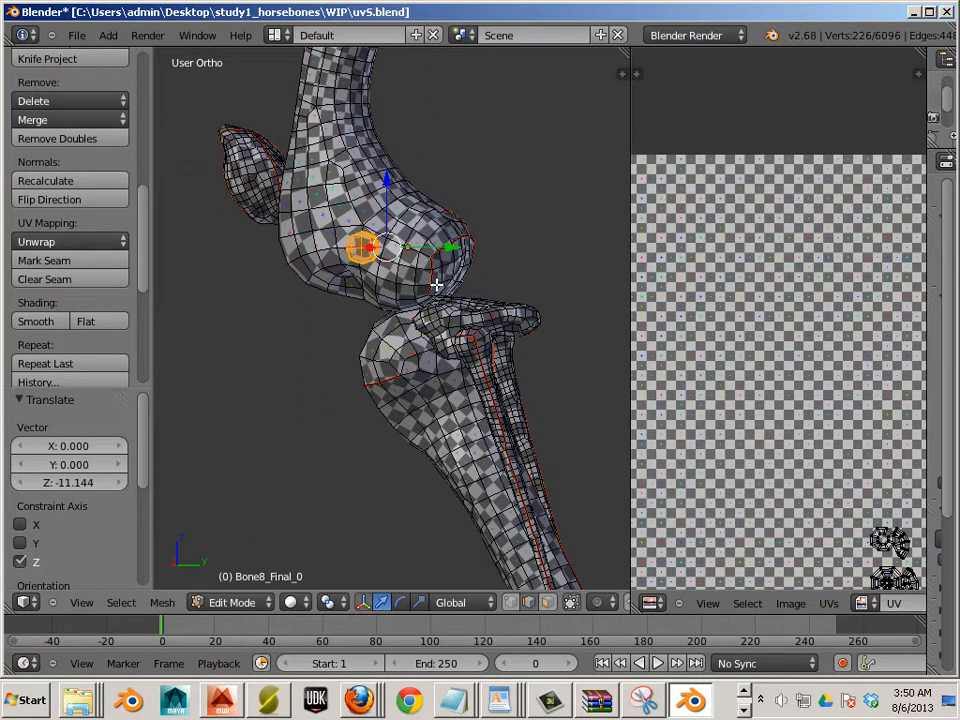
- Duplicate the bolt and place the copy through the top of the long lower bone, shifting it 15.363 along Y
key(shift+d)
right_click(404, 216)
drag(387, 183, 364, 288)
drag(457, 354, 499, 371)
middle_drag(524, 428, 445, 401)
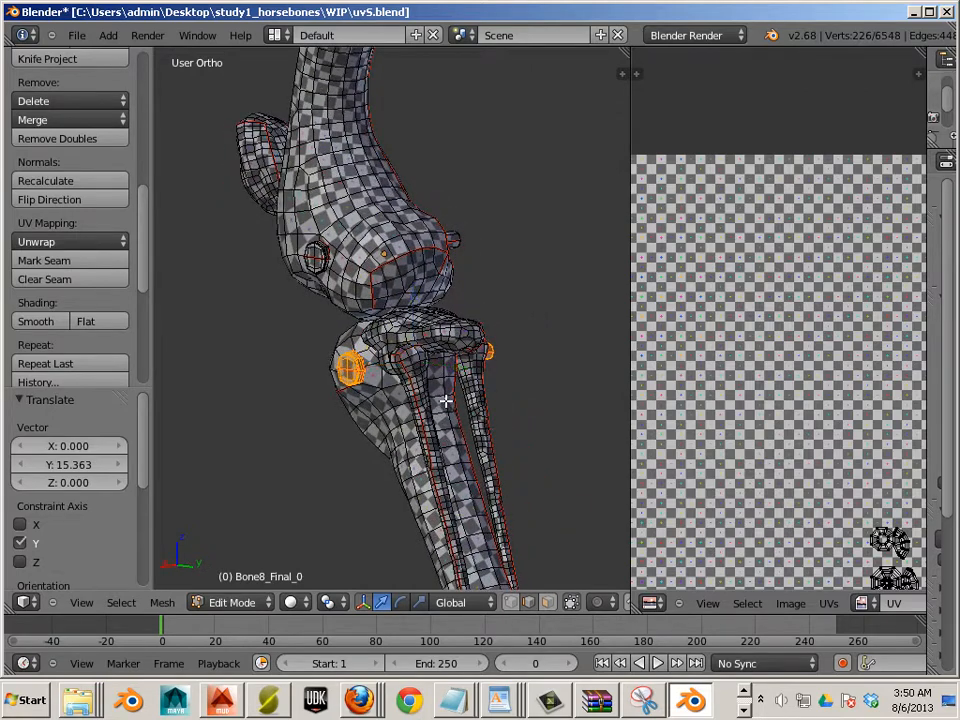
- Duplicate the bolt again and place the copy through the ankle bones, finishing with a -6.850 shift along X
key(shift+d)
right_click(424, 337)
drag(413, 300, 419, 532)
scroll(424, 509, down, 5)
shift+middle_drag(461, 492, 409, 289)
scroll(409, 289, up, 3)
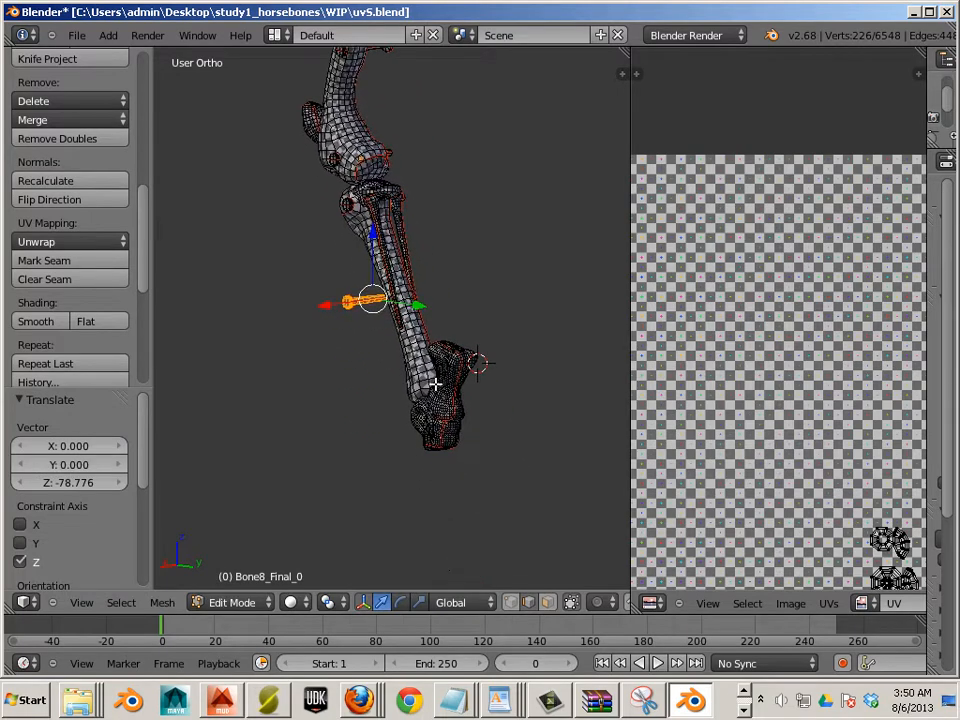
drag(405, 290, 497, 317)
drag(476, 252, 433, 489)
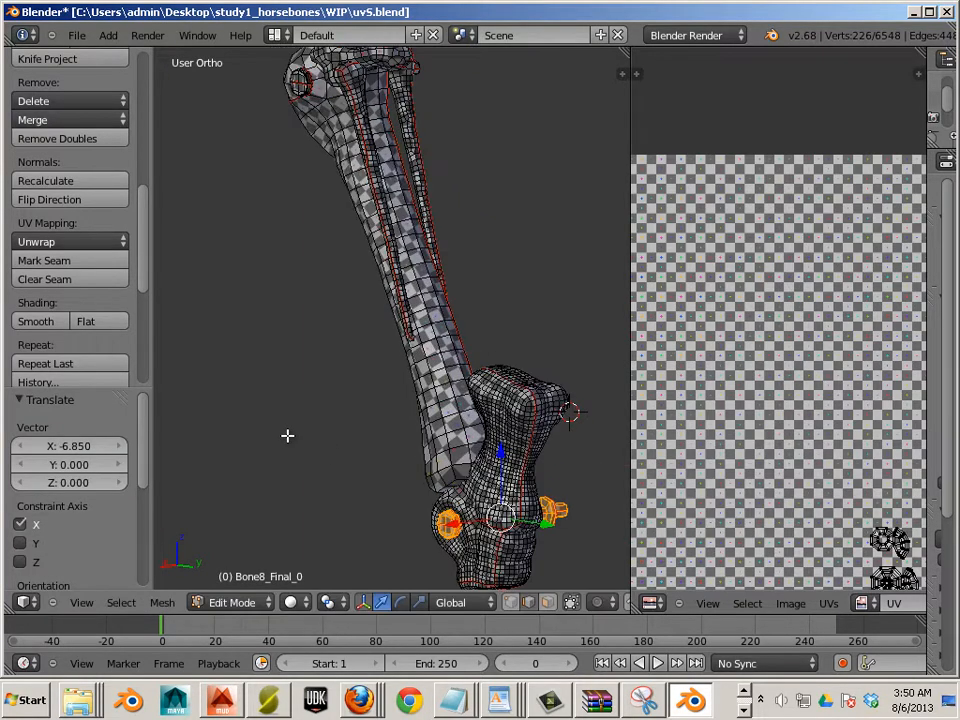
- Inspect the placement of the duplicated bolts along the whole leg from several angles
middle_drag(287, 453, 540, 454)
middle_drag(443, 467, 221, 420)
scroll(225, 418, down, 3)
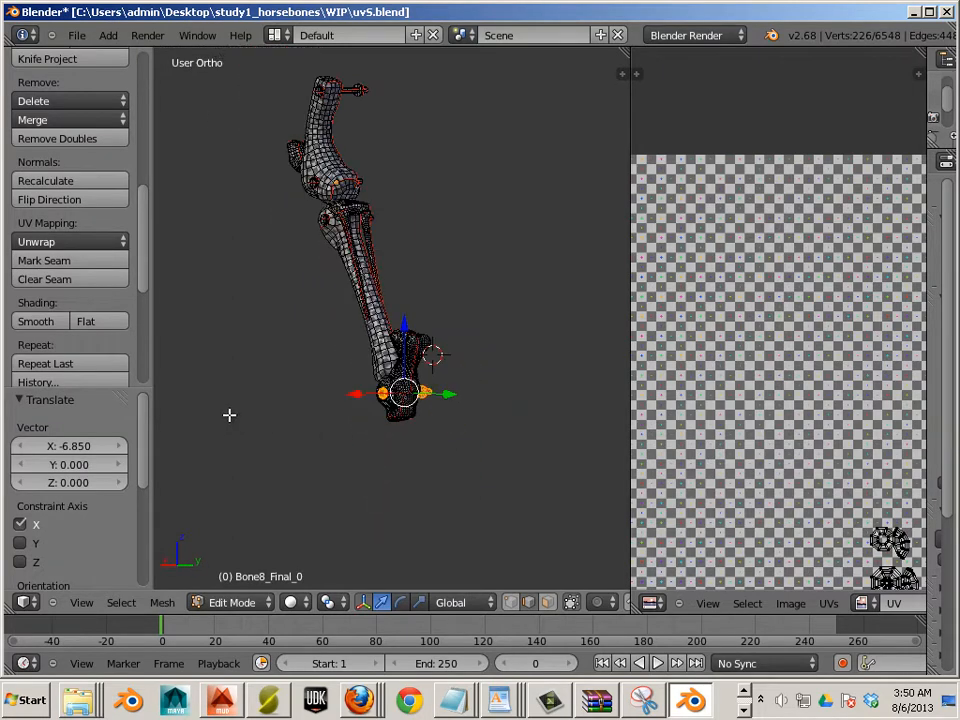
middle_drag(470, 359, 567, 401)
scroll(545, 398, up, 2)
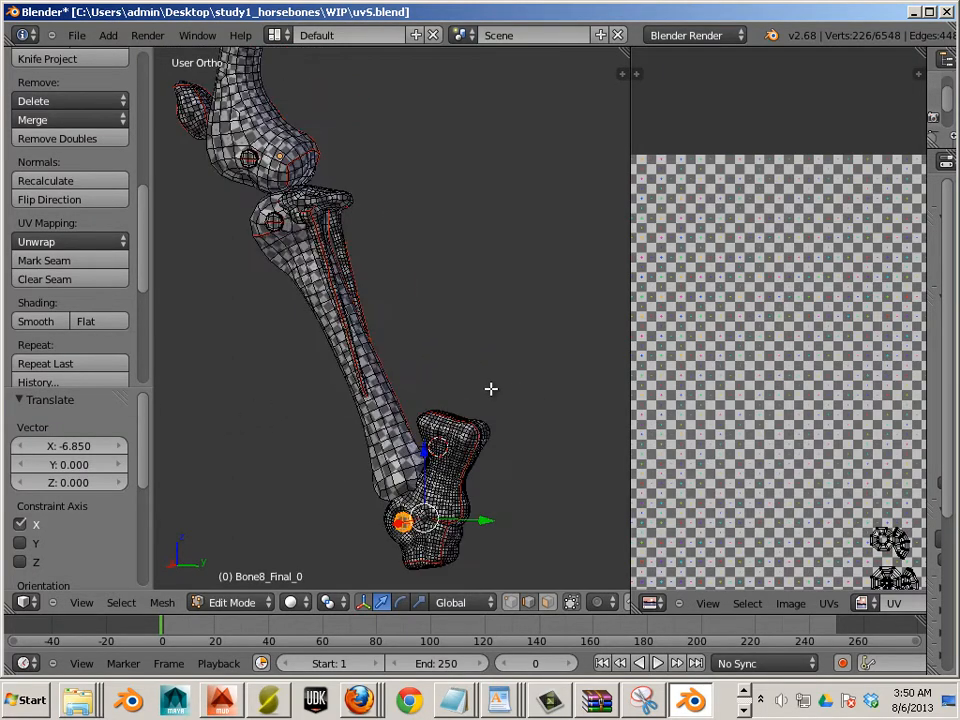
scroll(491, 388, down, 1)
shift+middle_drag(413, 301, 508, 405)
scroll(489, 407, up, 2)
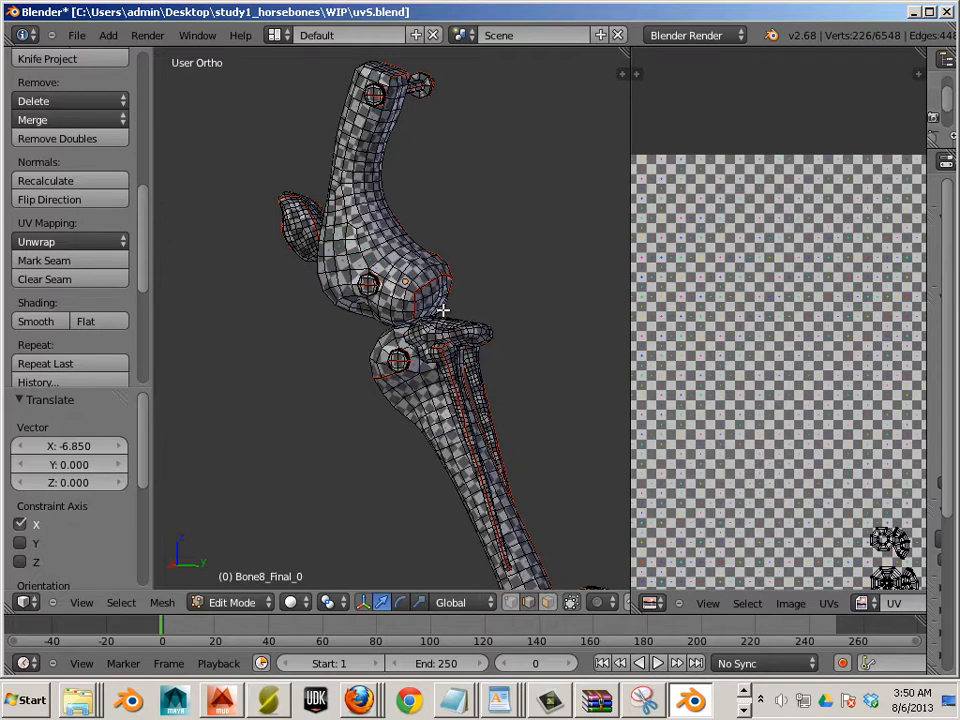
scroll(448, 311, up, 2)
scroll(454, 310, down, 3)
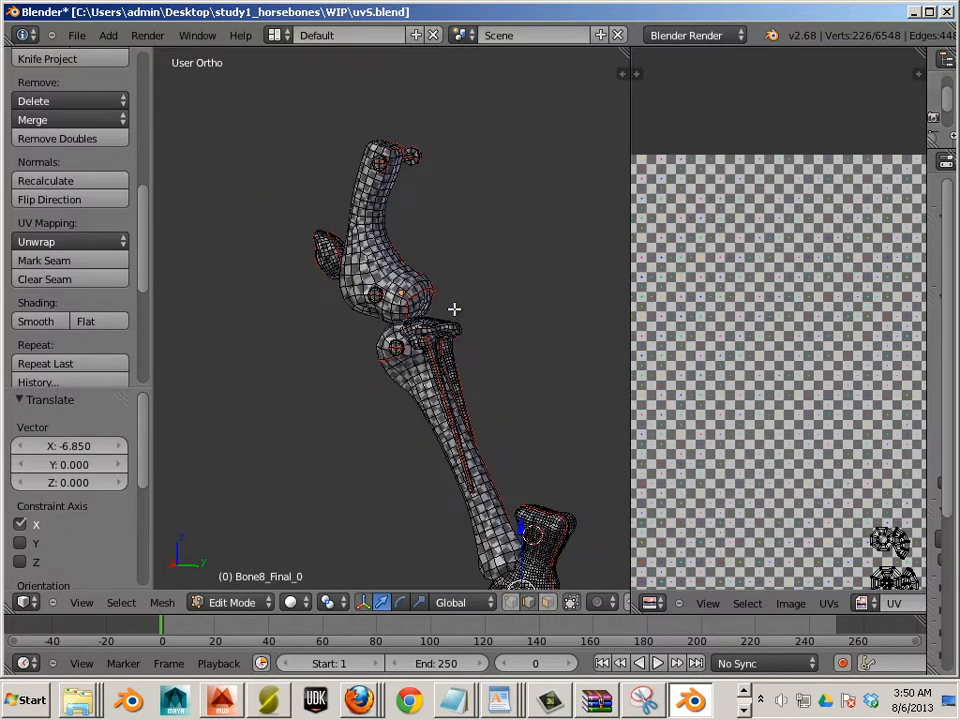